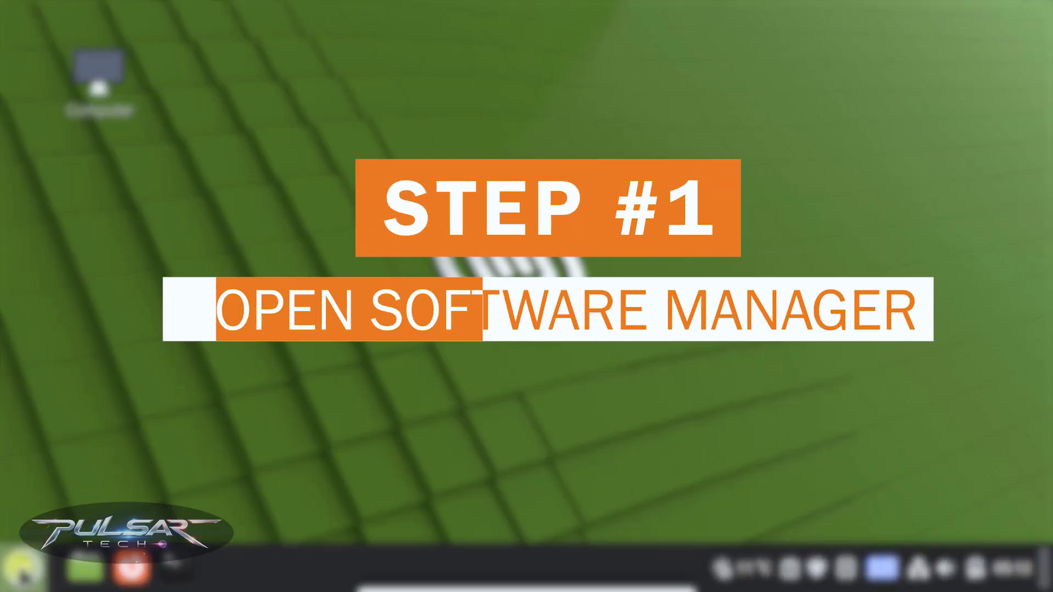
Step: Open the Mint menu and launch the Software Manager
{"action": "left_click", "coordinate": [22, 579]}
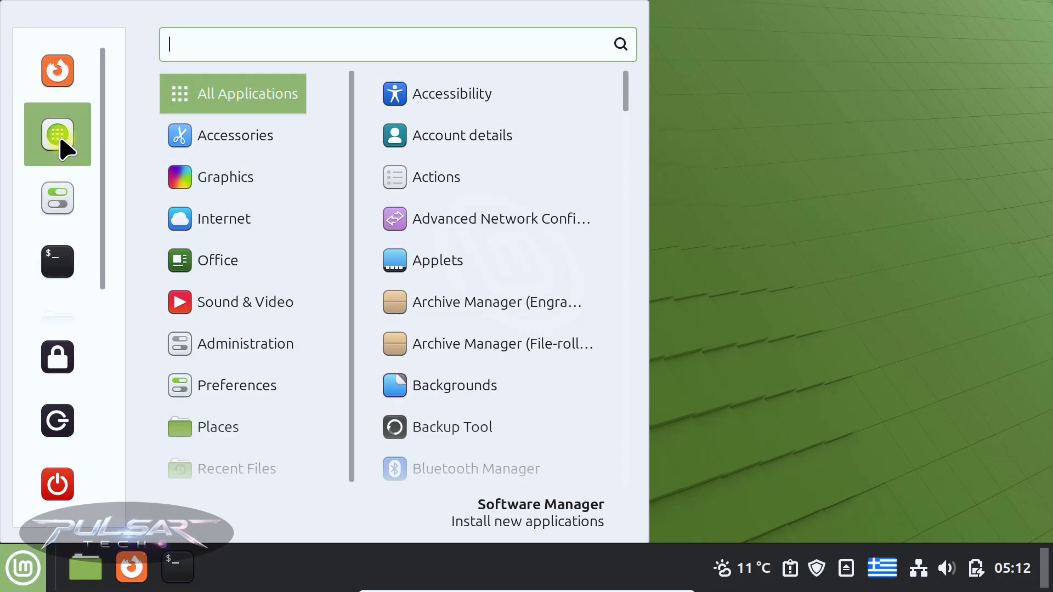
{"action": "left_click", "coordinate": [59, 141]}
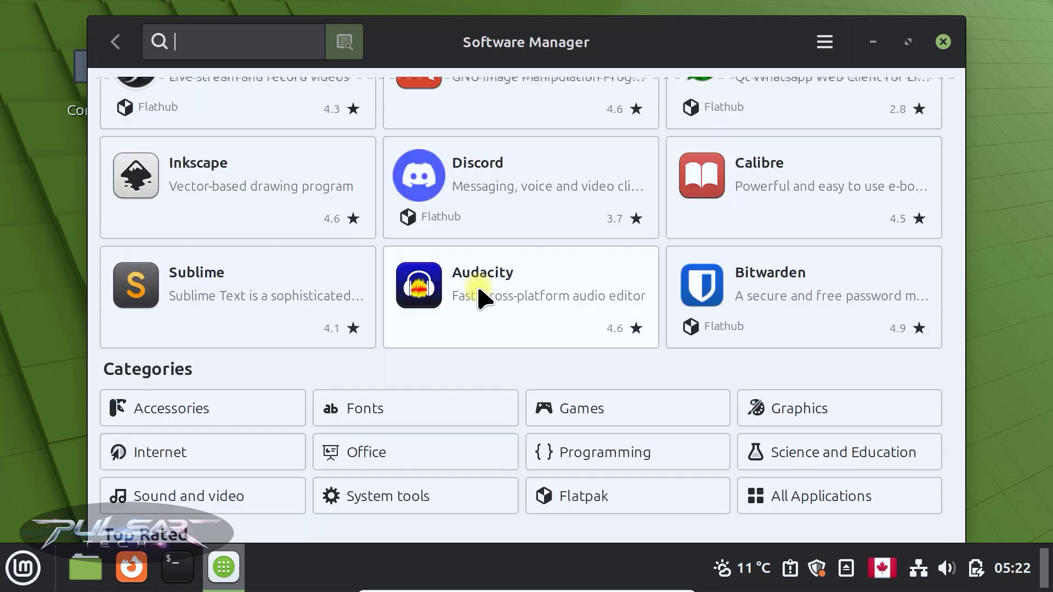
Step: Browse the Flatpak category and open Brave's details page
{"action": "left_click", "coordinate": [564, 501]}
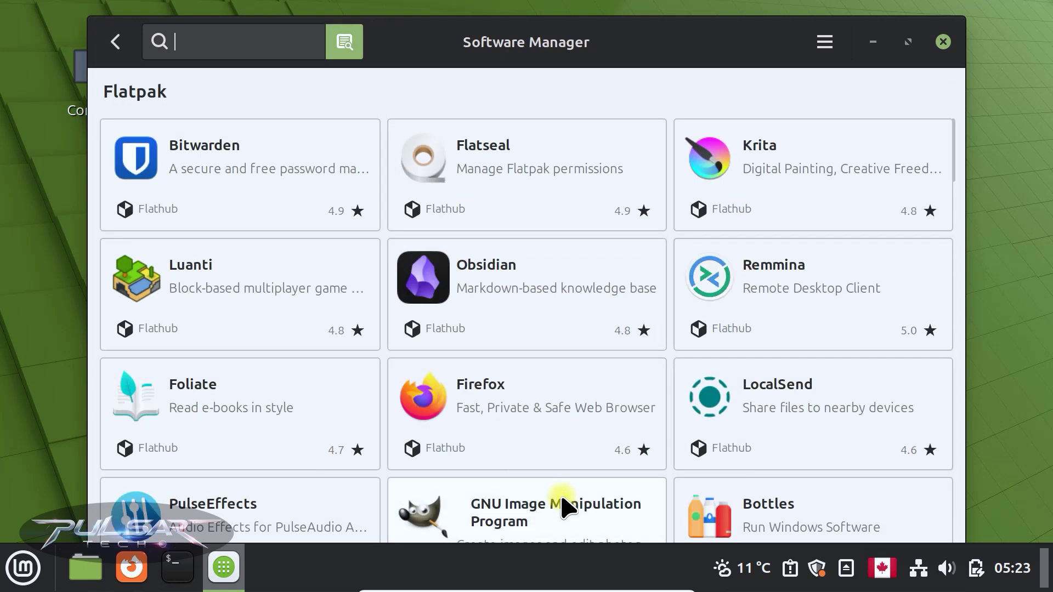
{"action": "scroll", "coordinate": [565, 502], "scroll_direction": "down", "scroll_amount": 5}
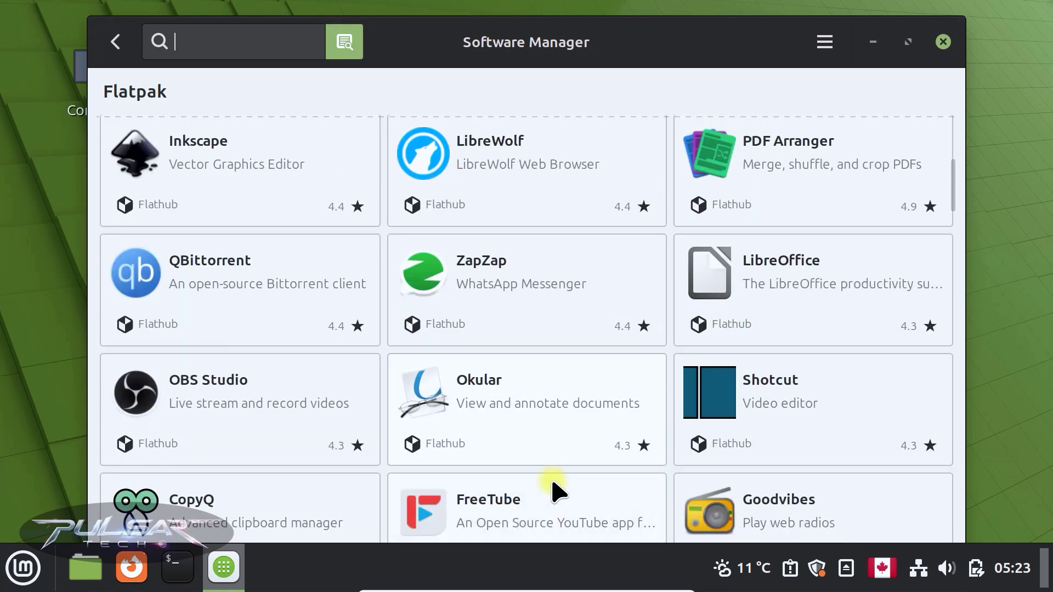
{"action": "scroll", "coordinate": [555, 490], "scroll_direction": "down", "scroll_amount": 3}
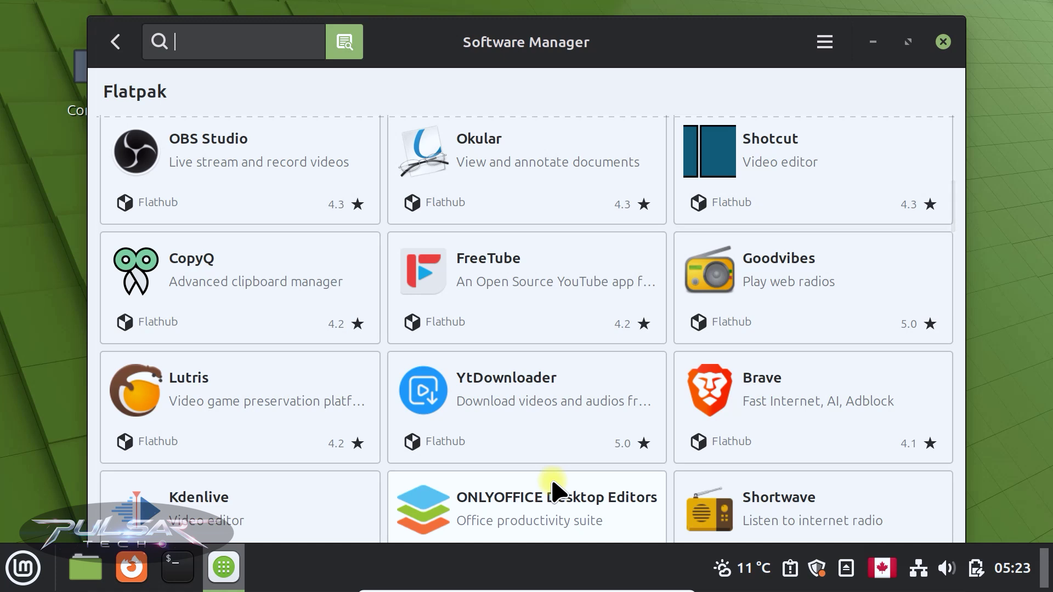
{"action": "left_click", "coordinate": [706, 423]}
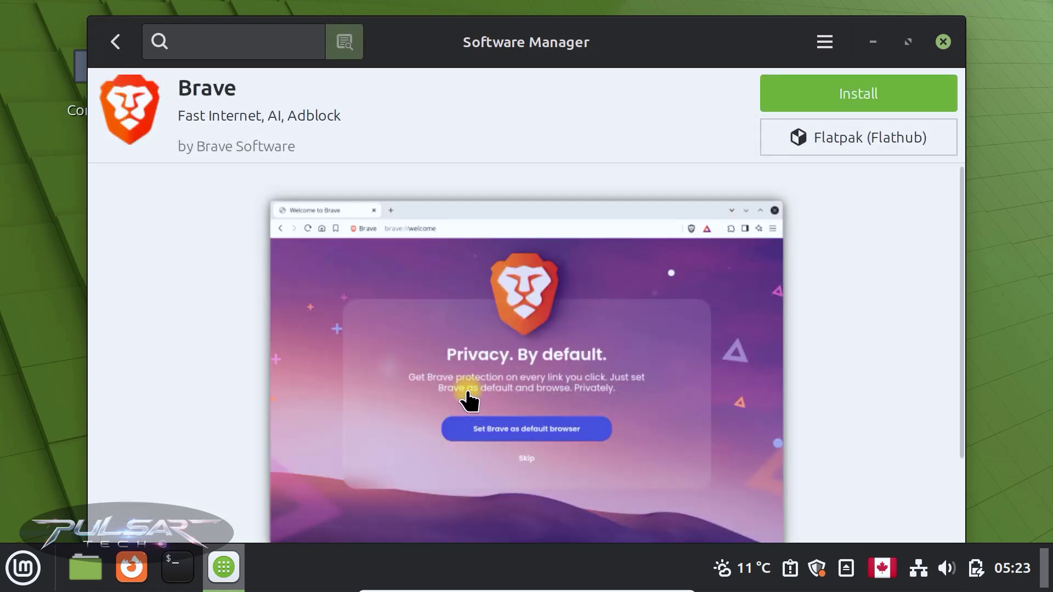
Step: Look over Brave's page, then go back to the Flatpak app list
{"action": "scroll", "coordinate": [470, 401], "scroll_direction": "down", "scroll_amount": 5}
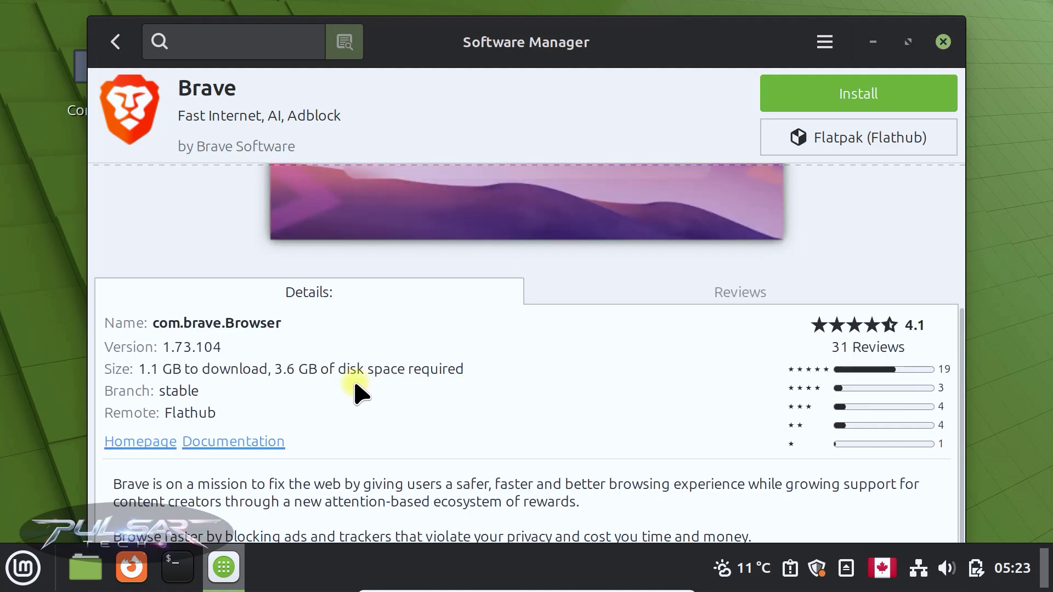
{"action": "left_click", "coordinate": [109, 47]}
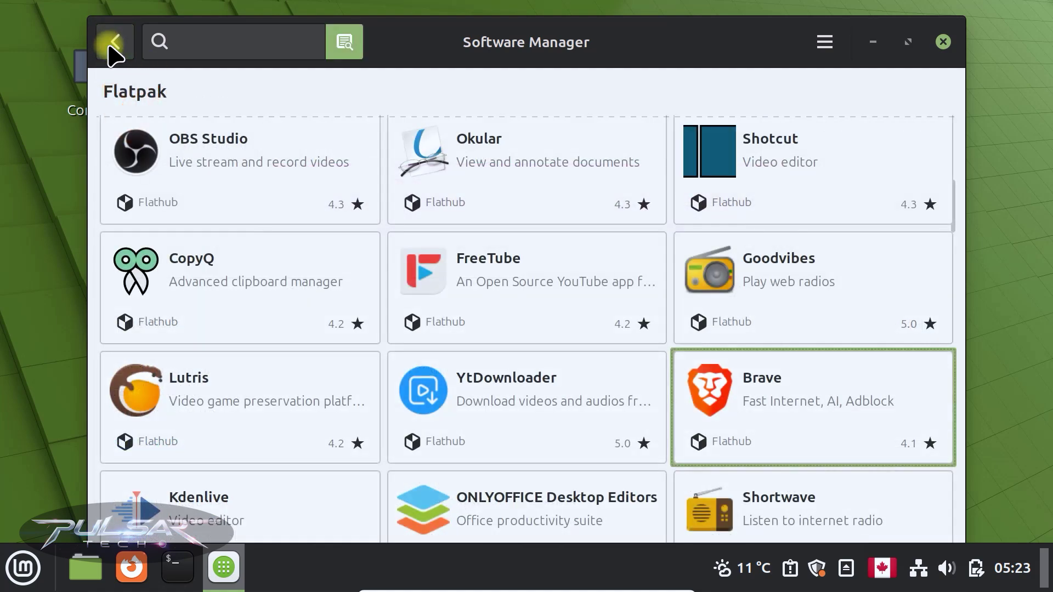
{"action": "scroll", "coordinate": [295, 455], "scroll_direction": "up", "scroll_amount": 5}
{"action": "scroll", "coordinate": [297, 458], "scroll_direction": "up", "scroll_amount": 5}
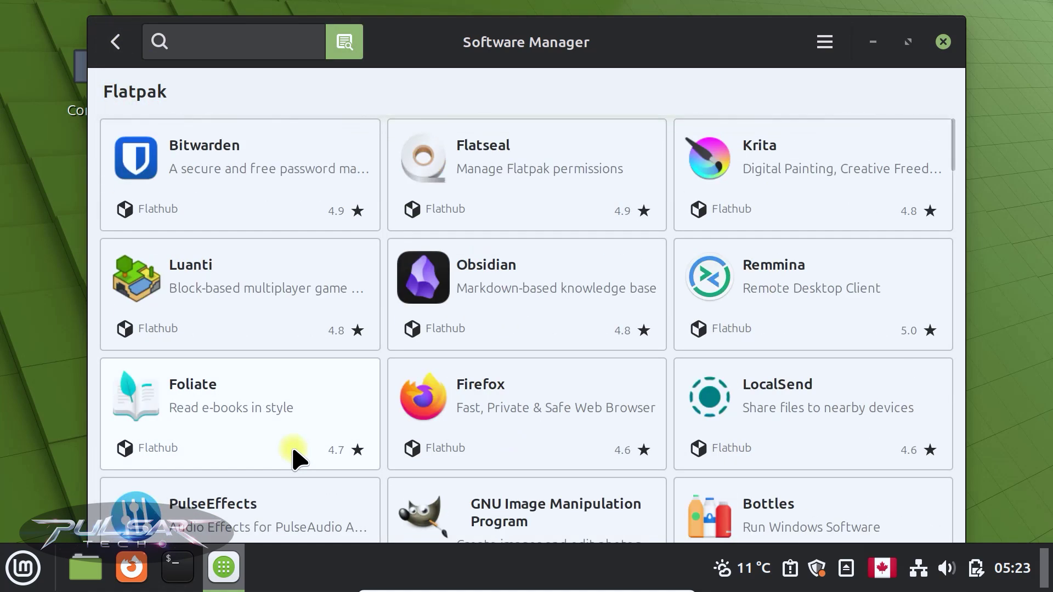
{"action": "scroll", "coordinate": [253, 361], "scroll_direction": "down", "scroll_amount": 1}
{"action": "scroll", "coordinate": [253, 360], "scroll_direction": "up", "scroll_amount": 1}
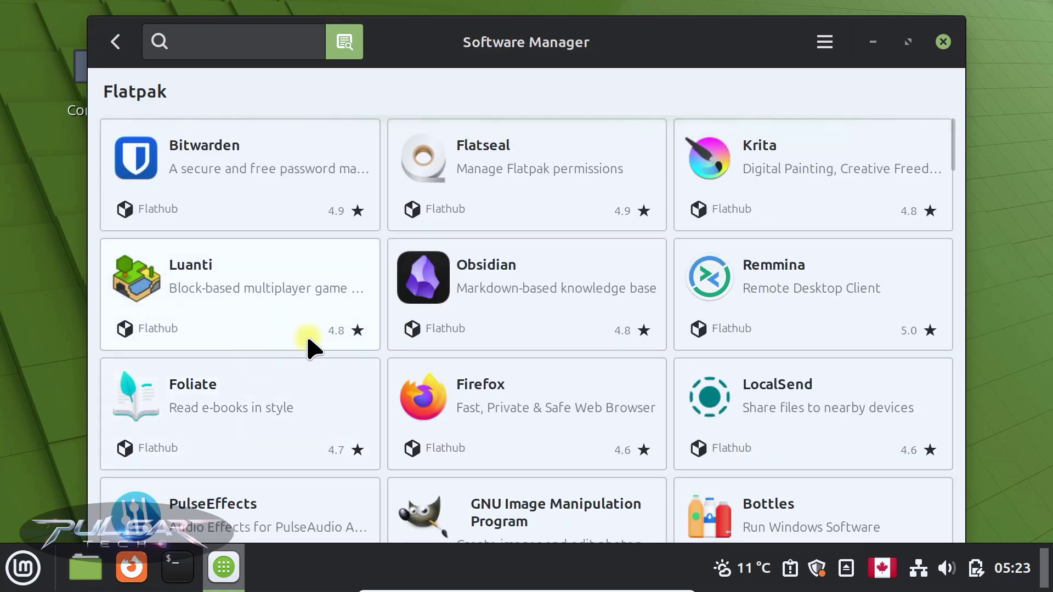
Step: Open and review Obsidian's details page, then return to the Flatpak list
{"action": "left_click", "coordinate": [423, 296]}
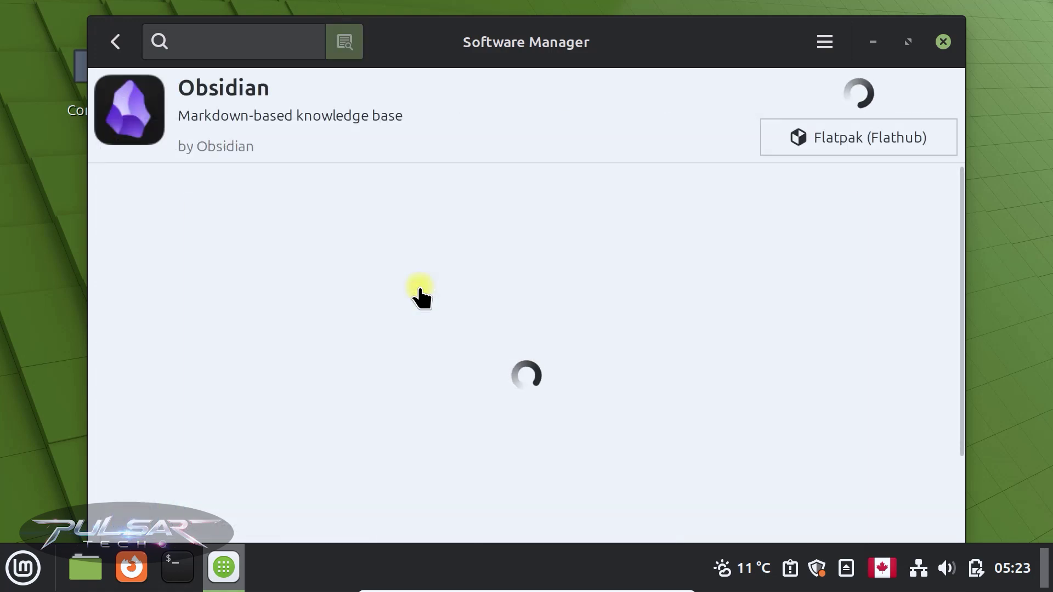
{"action": "scroll", "coordinate": [417, 371], "scroll_direction": "down", "scroll_amount": 5}
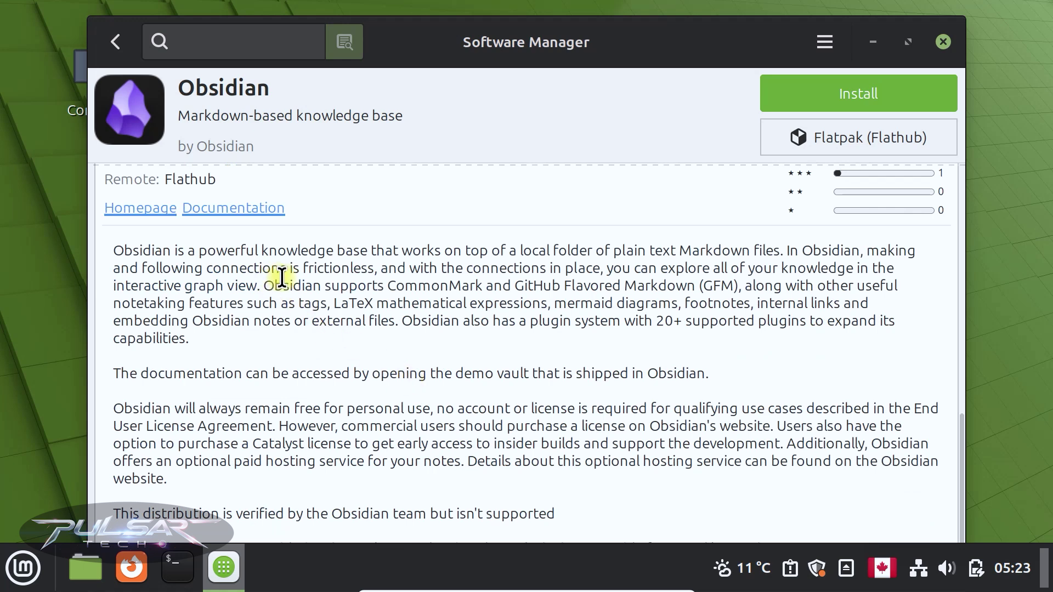
{"action": "scroll", "coordinate": [282, 279], "scroll_direction": "up", "scroll_amount": 3}
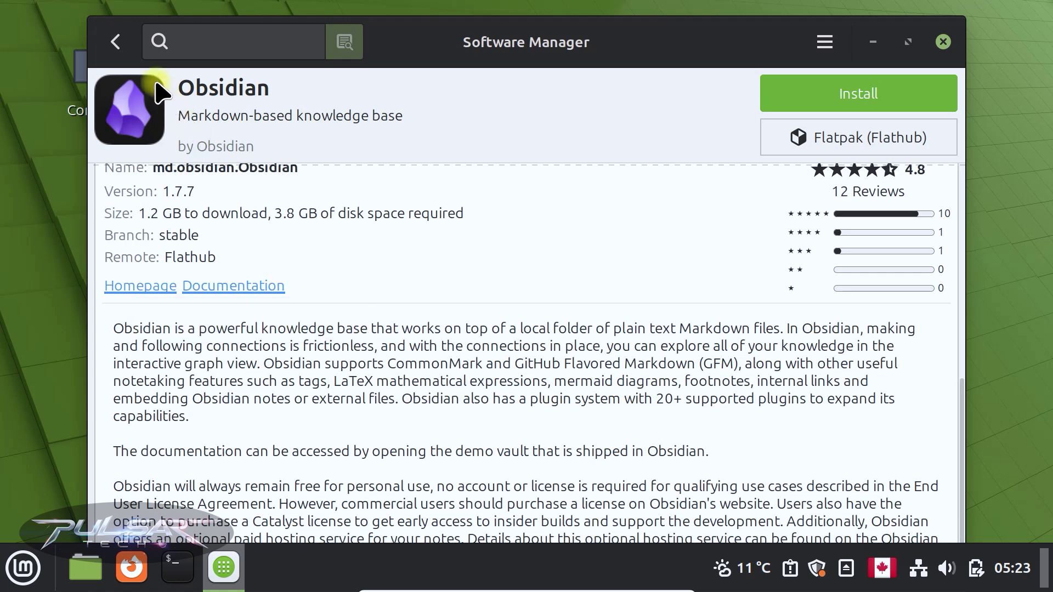
{"action": "left_click", "coordinate": [116, 41]}
{"action": "scroll", "coordinate": [515, 423], "scroll_direction": "down", "scroll_amount": 10}
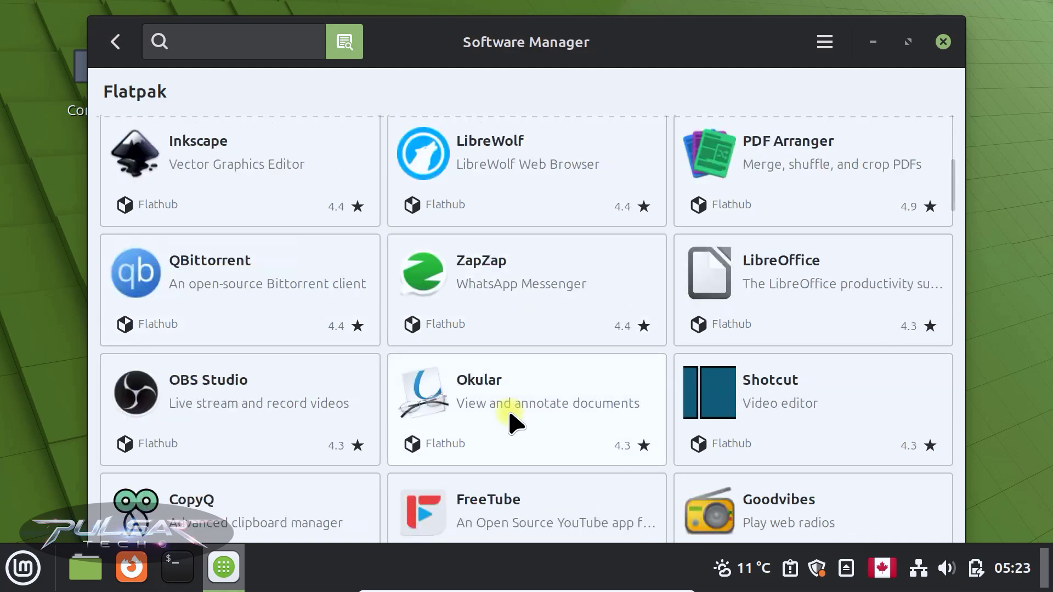
{"action": "scroll", "coordinate": [516, 422], "scroll_direction": "down", "scroll_amount": 15}
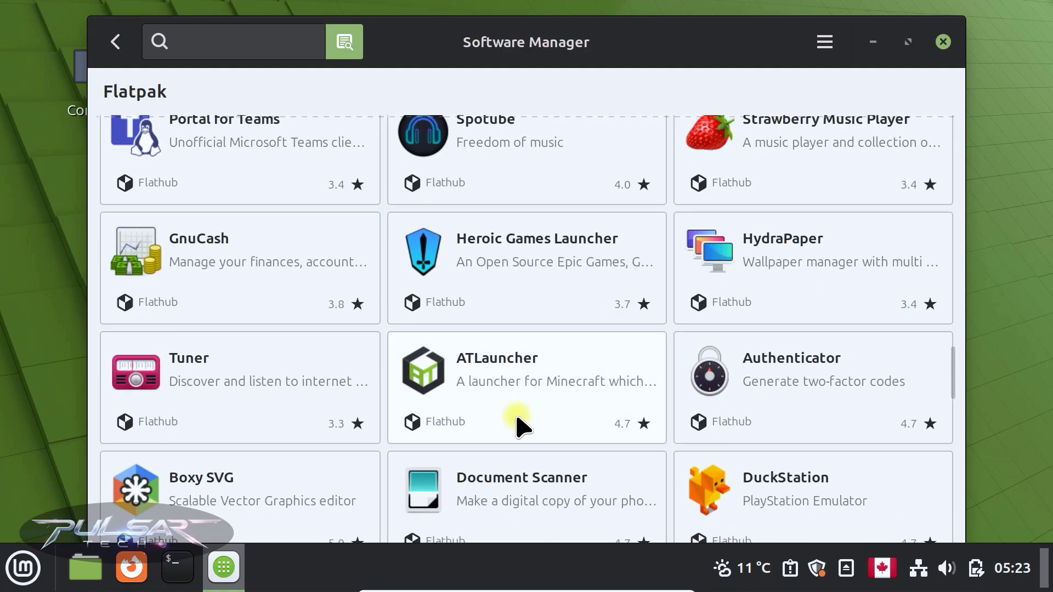
{"action": "scroll", "coordinate": [518, 425], "scroll_direction": "down", "scroll_amount": 5}
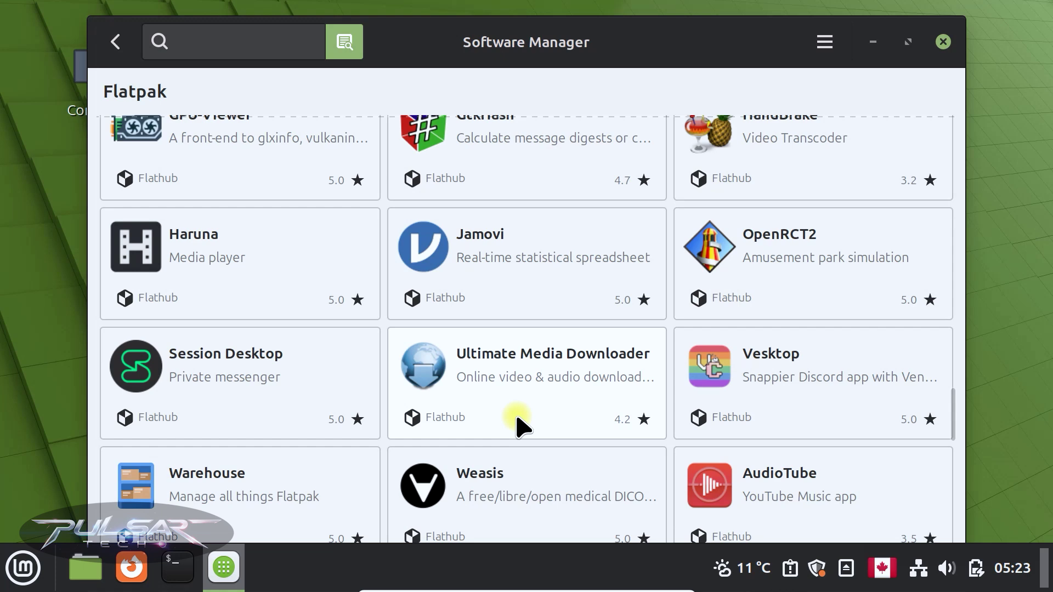
{"action": "scroll", "coordinate": [524, 425], "scroll_direction": "down", "scroll_amount": 3}
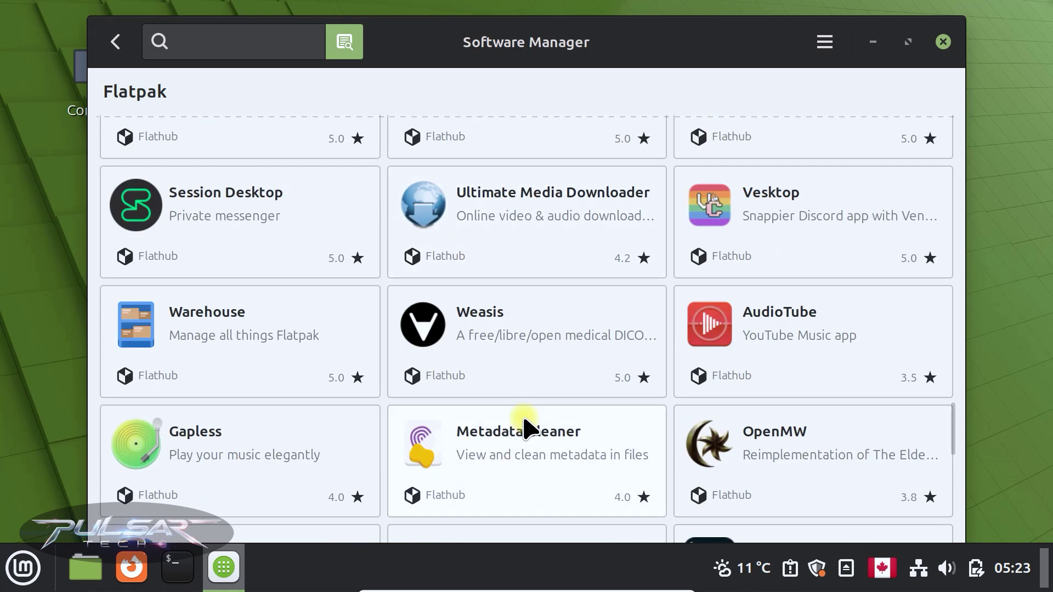
{"action": "scroll", "coordinate": [524, 426], "scroll_direction": "down", "scroll_amount": 5}
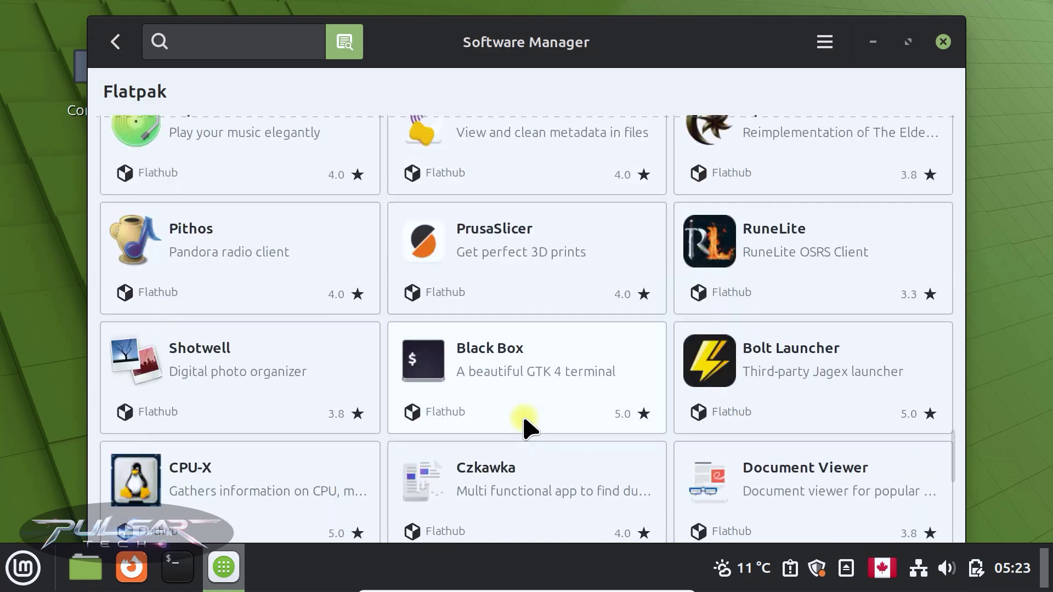
{"action": "scroll", "coordinate": [527, 428], "scroll_direction": "down", "scroll_amount": 5}
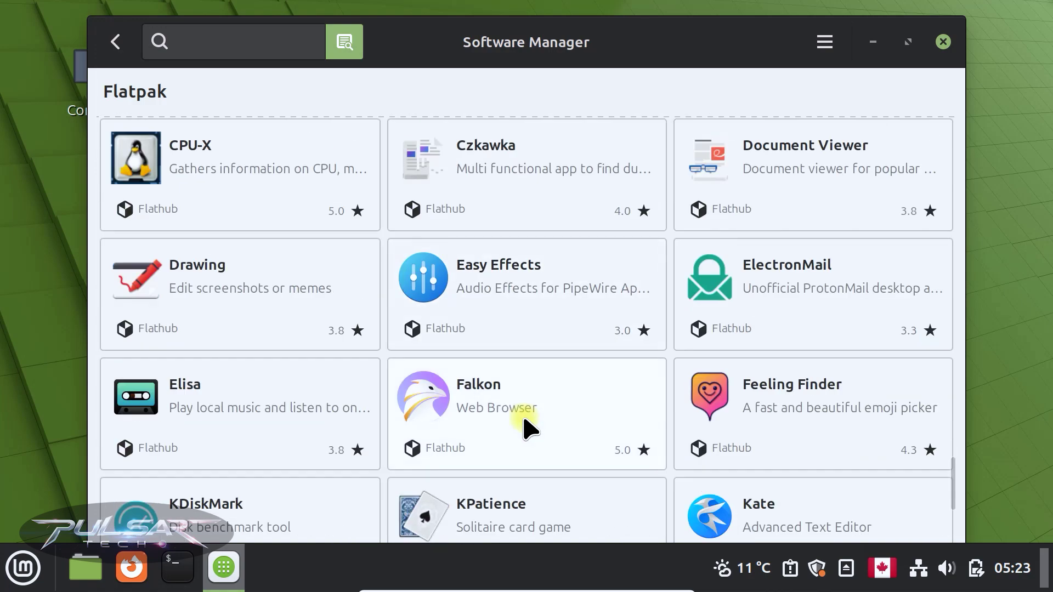
{"action": "scroll", "coordinate": [526, 428], "scroll_direction": "down", "scroll_amount": 6}
{"action": "scroll", "coordinate": [524, 425], "scroll_direction": "down", "scroll_amount": 7}
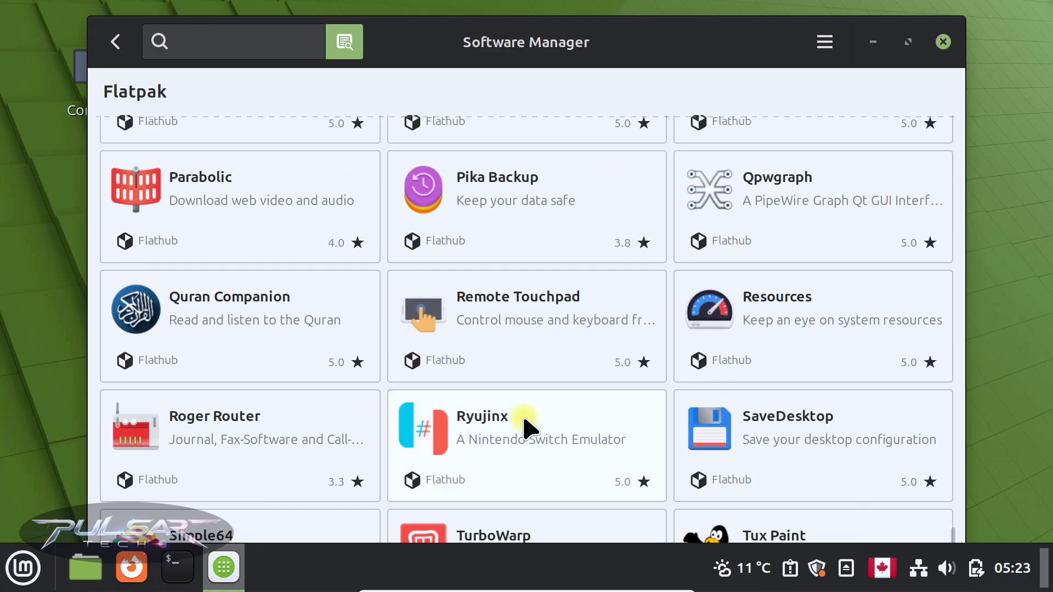
{"action": "scroll", "coordinate": [524, 420], "scroll_direction": "down", "scroll_amount": 7}
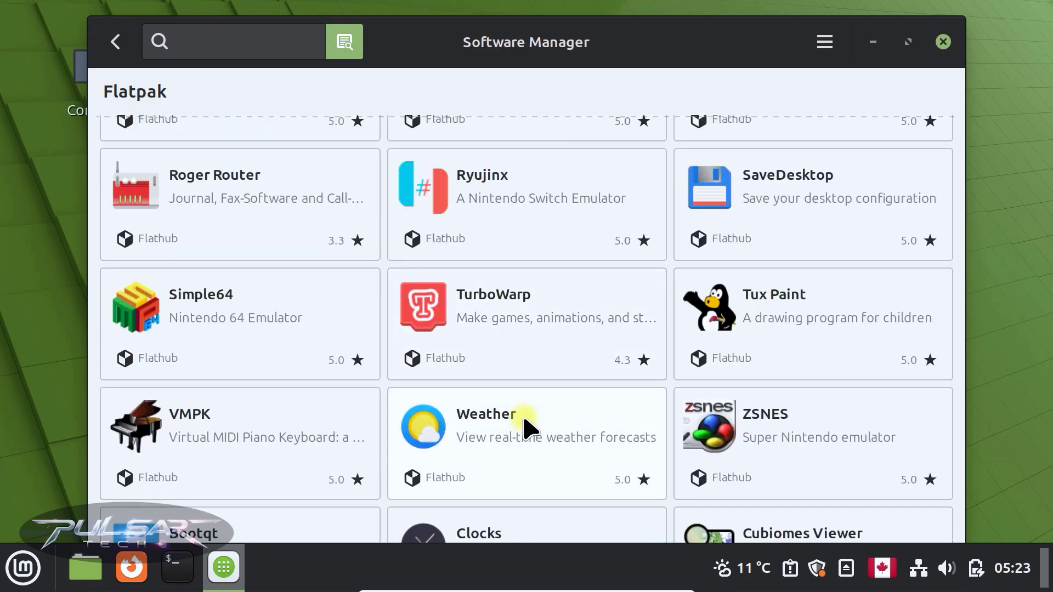
{"action": "scroll", "coordinate": [524, 425], "scroll_direction": "down", "scroll_amount": 1}
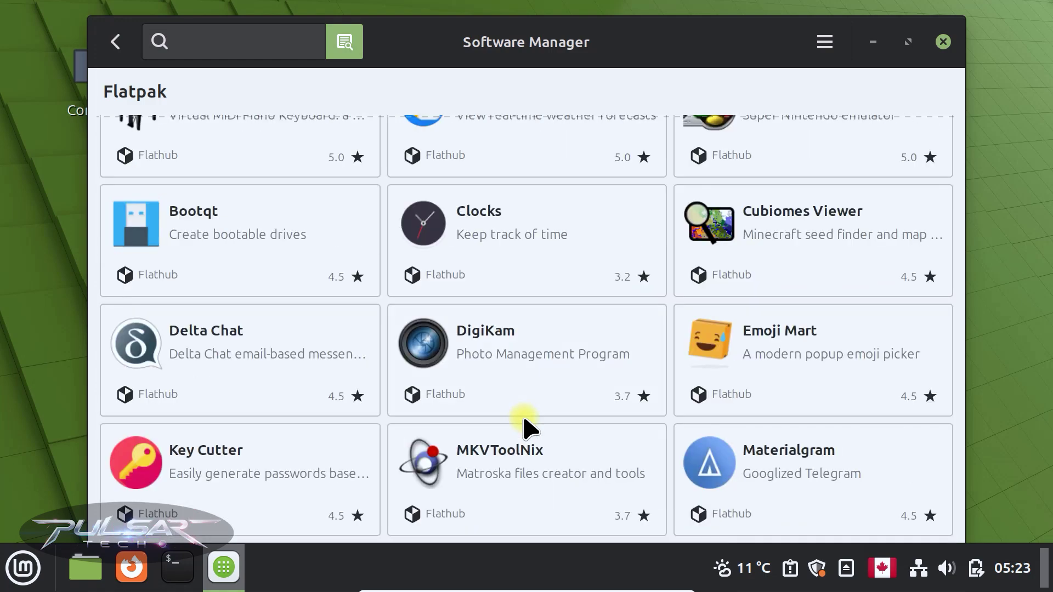
{"action": "scroll", "coordinate": [524, 425], "scroll_direction": "down", "scroll_amount": 4}
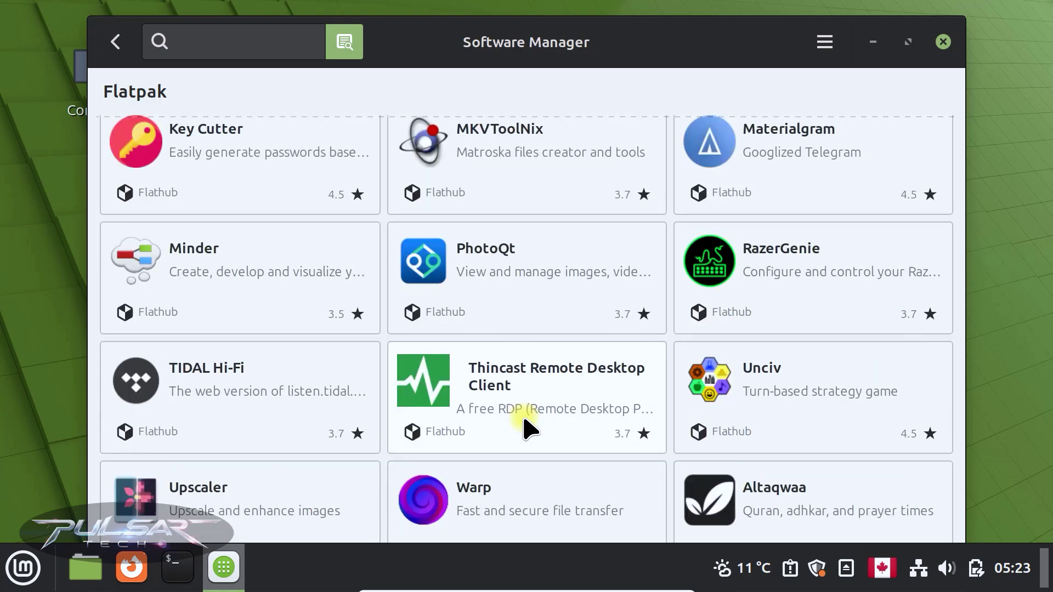
{"action": "scroll", "coordinate": [524, 425], "scroll_direction": "down", "scroll_amount": 7}
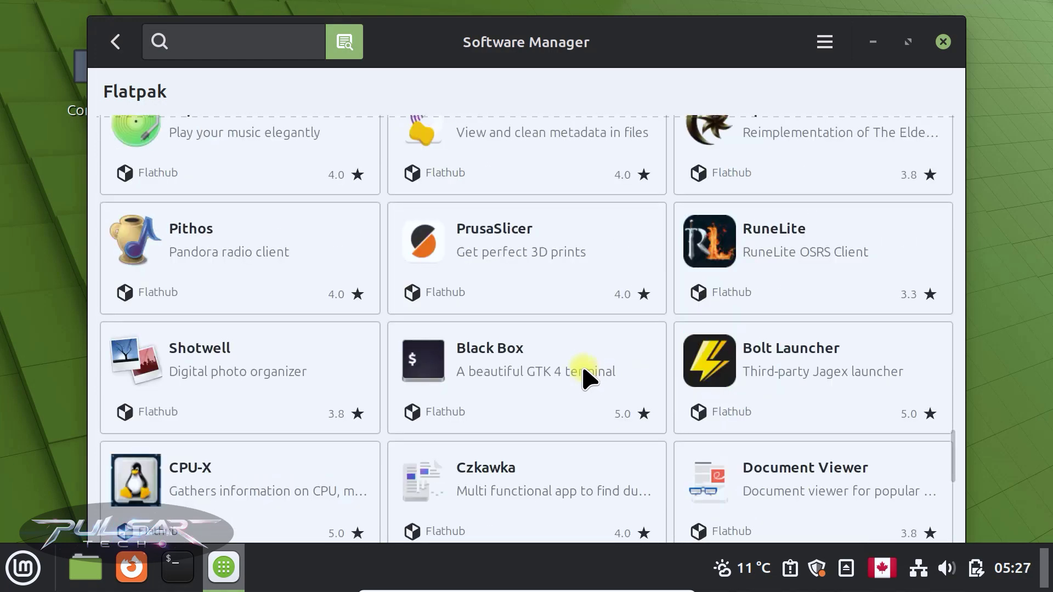
{"action": "scroll", "coordinate": [586, 378], "scroll_direction": "up", "scroll_amount": 10}
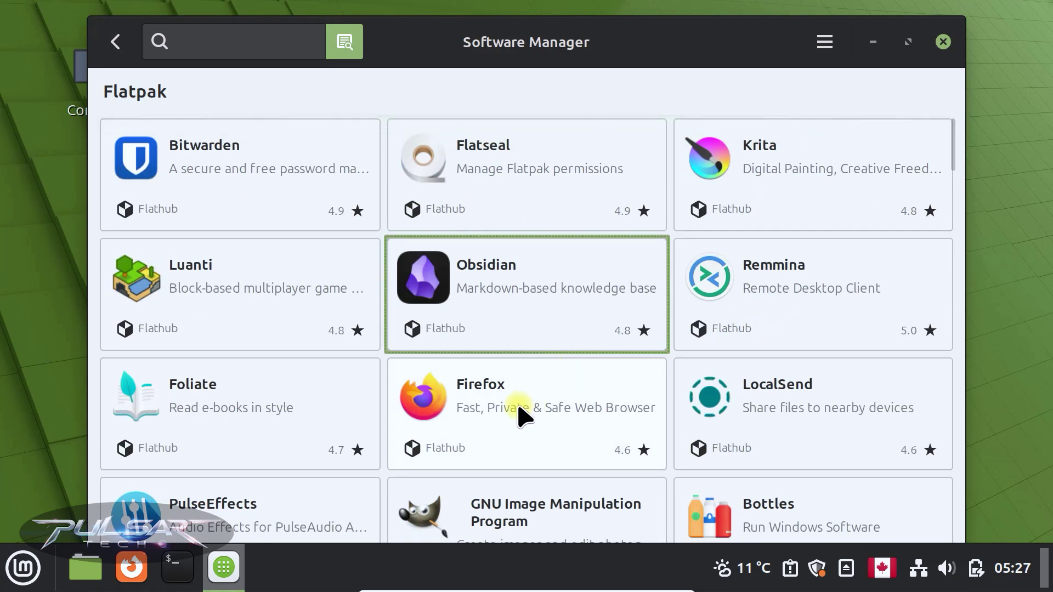
{"action": "left_click", "coordinate": [508, 410]}
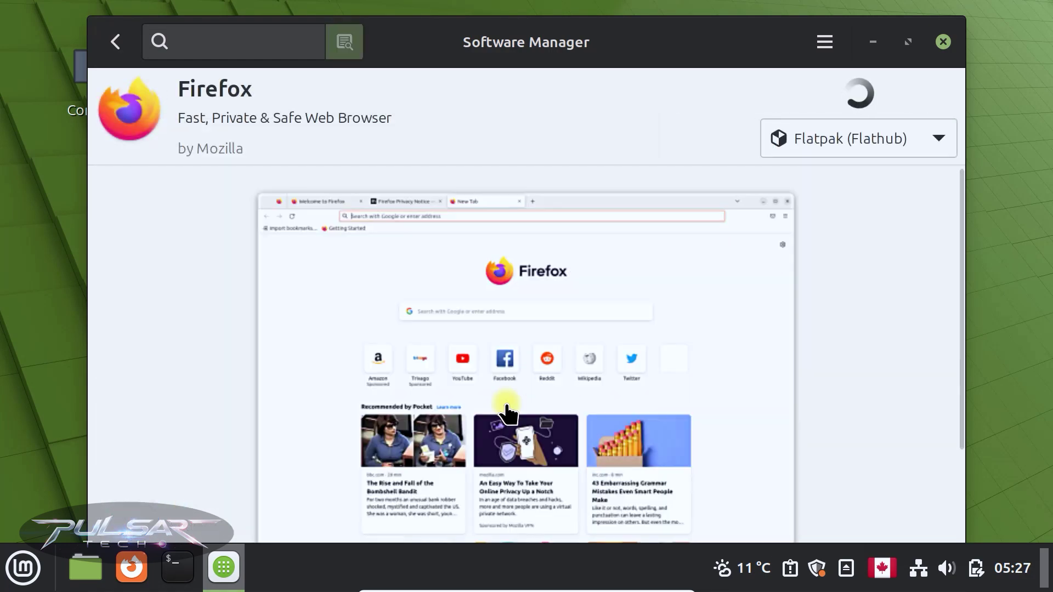
{"action": "scroll", "coordinate": [461, 376], "scroll_direction": "down", "scroll_amount": 5}
{"action": "scroll", "coordinate": [461, 368], "scroll_direction": "down", "scroll_amount": 2}
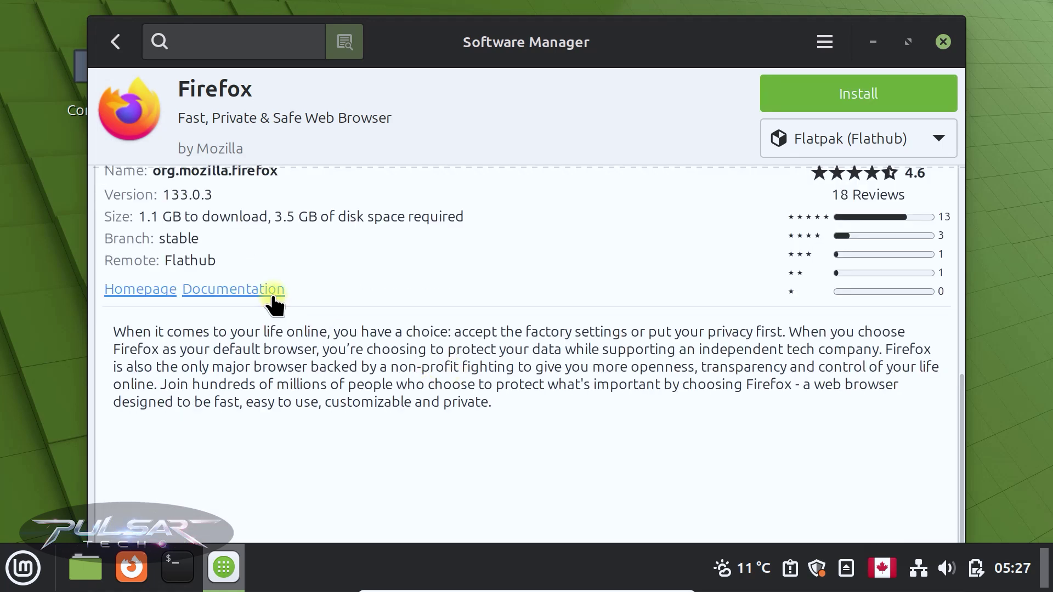
{"action": "left_click", "coordinate": [138, 219]}
{"action": "left_click", "coordinate": [112, 44]}
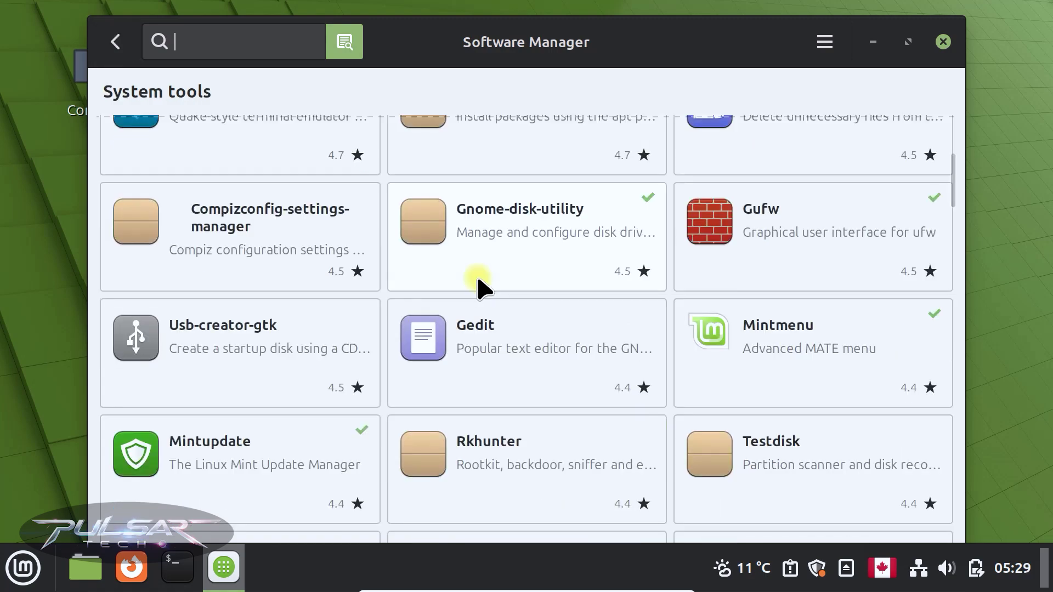
{"action": "scroll", "coordinate": [480, 286], "scroll_direction": "down", "scroll_amount": 5}
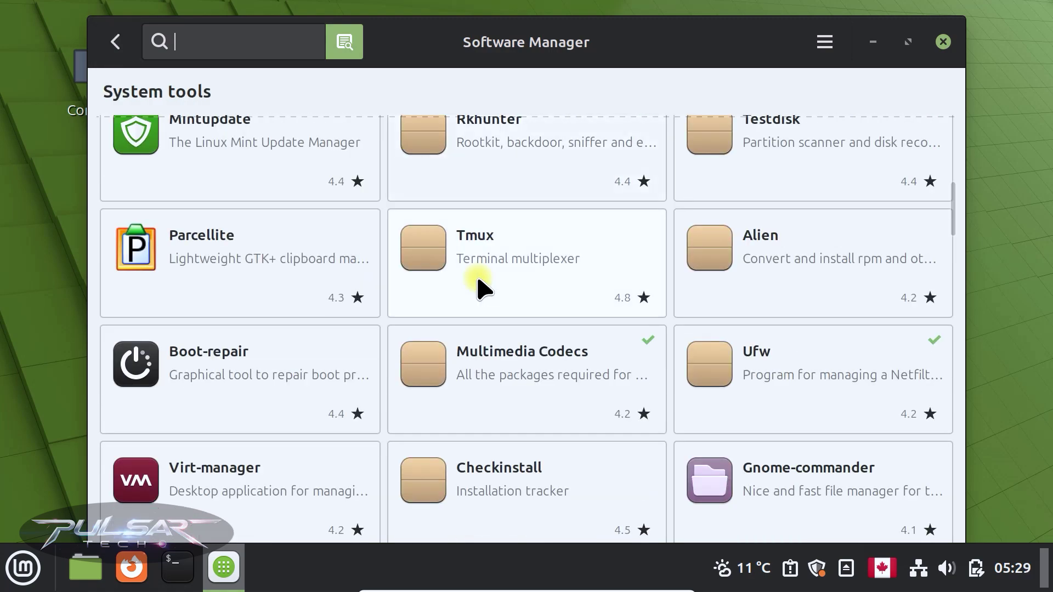
{"action": "scroll", "coordinate": [481, 286], "scroll_direction": "down", "scroll_amount": 1}
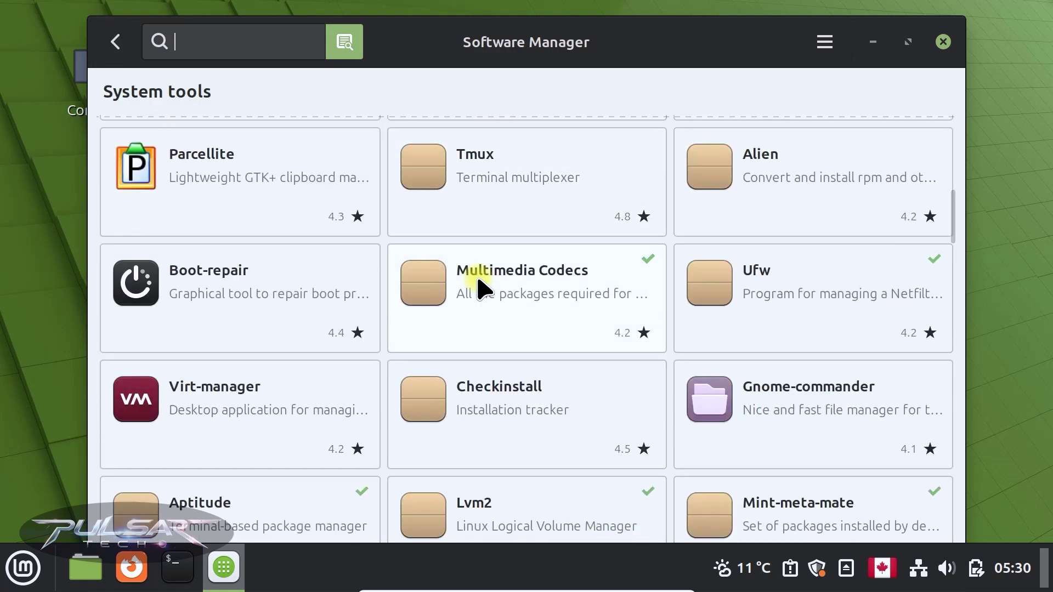
{"action": "scroll", "coordinate": [481, 286], "scroll_direction": "down", "scroll_amount": 5}
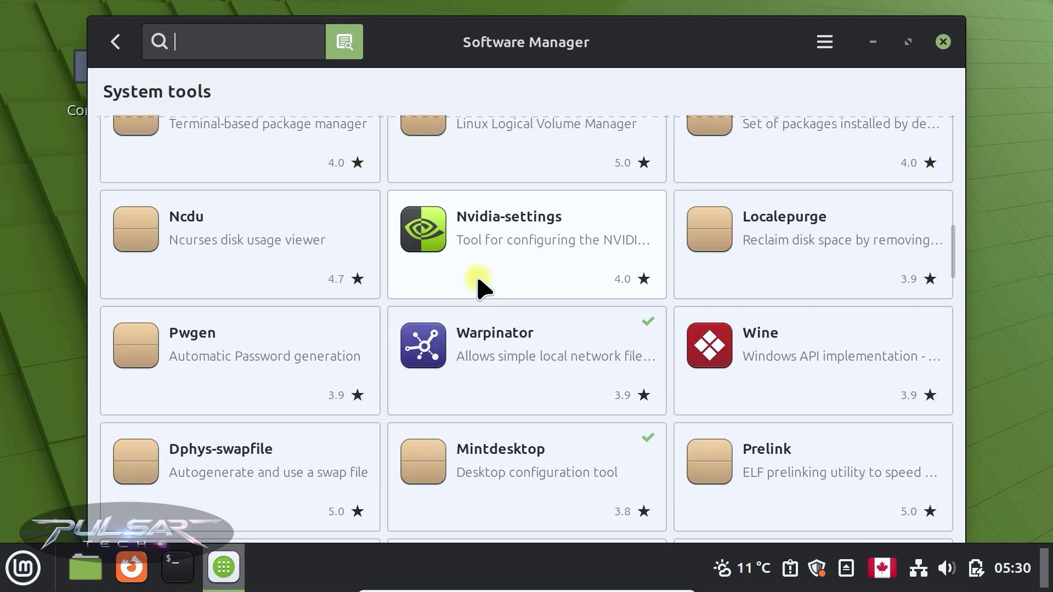
{"action": "scroll", "coordinate": [481, 287], "scroll_direction": "down", "scroll_amount": 6}
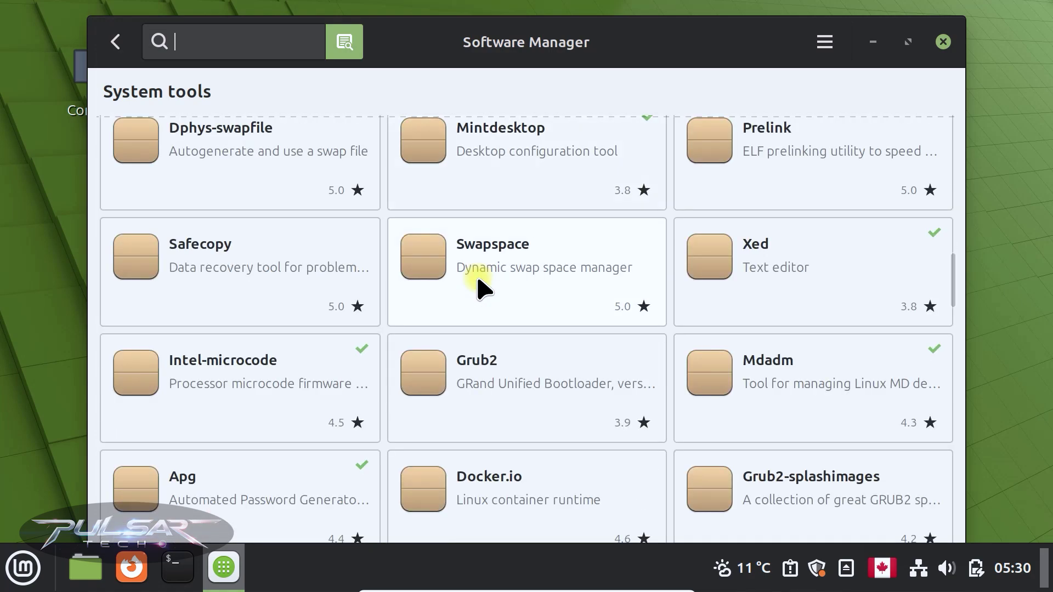
{"action": "scroll", "coordinate": [481, 286], "scroll_direction": "down", "scroll_amount": 2}
{"action": "scroll", "coordinate": [480, 287], "scroll_direction": "down", "scroll_amount": 5}
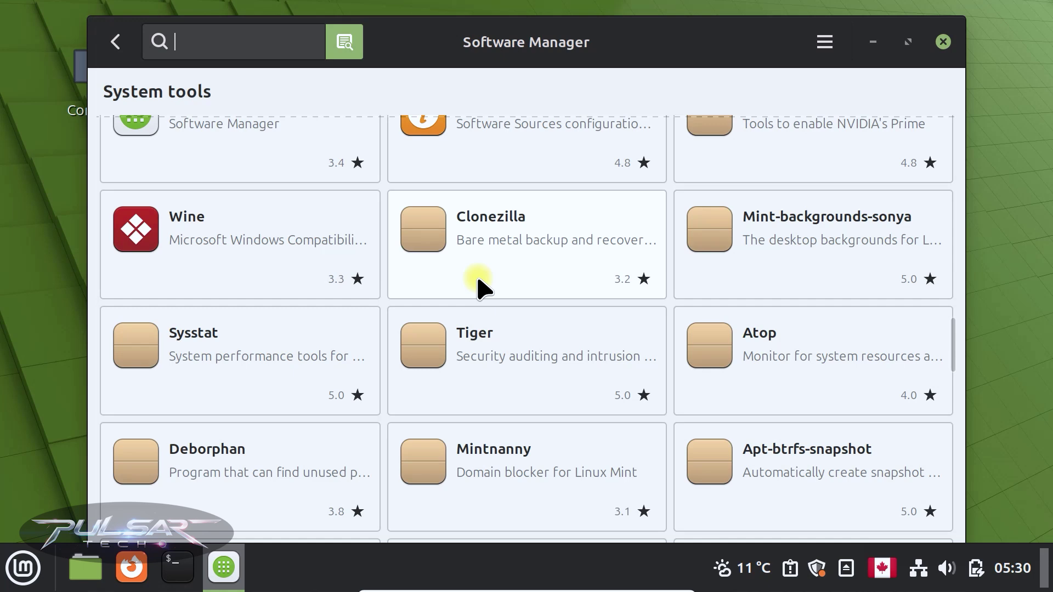
{"action": "scroll", "coordinate": [480, 287], "scroll_direction": "down", "scroll_amount": 1}
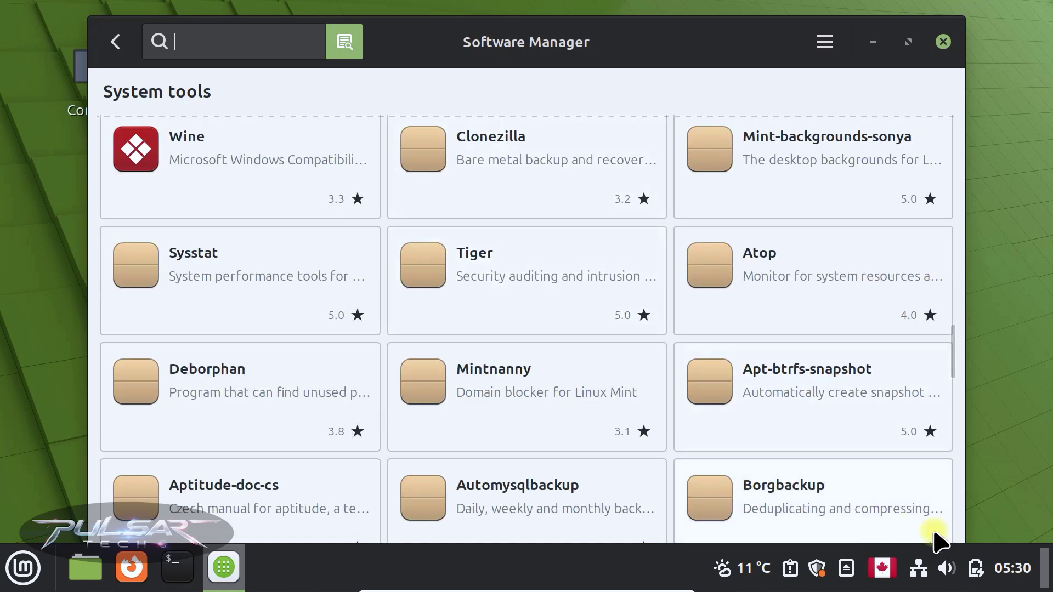
{"action": "left_click", "coordinate": [254, 165]}
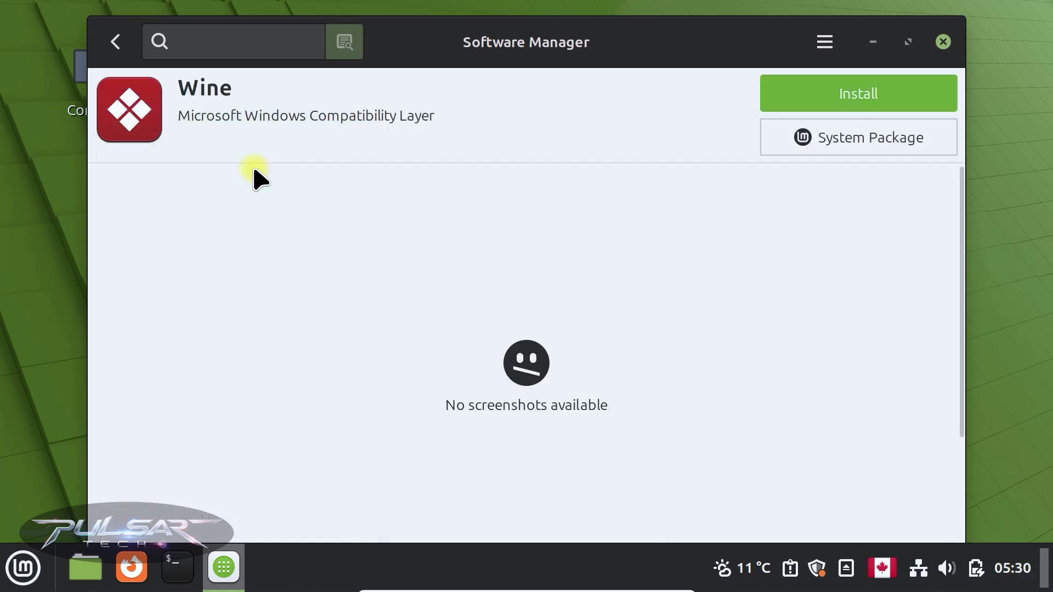
{"action": "left_click", "coordinate": [115, 42]}
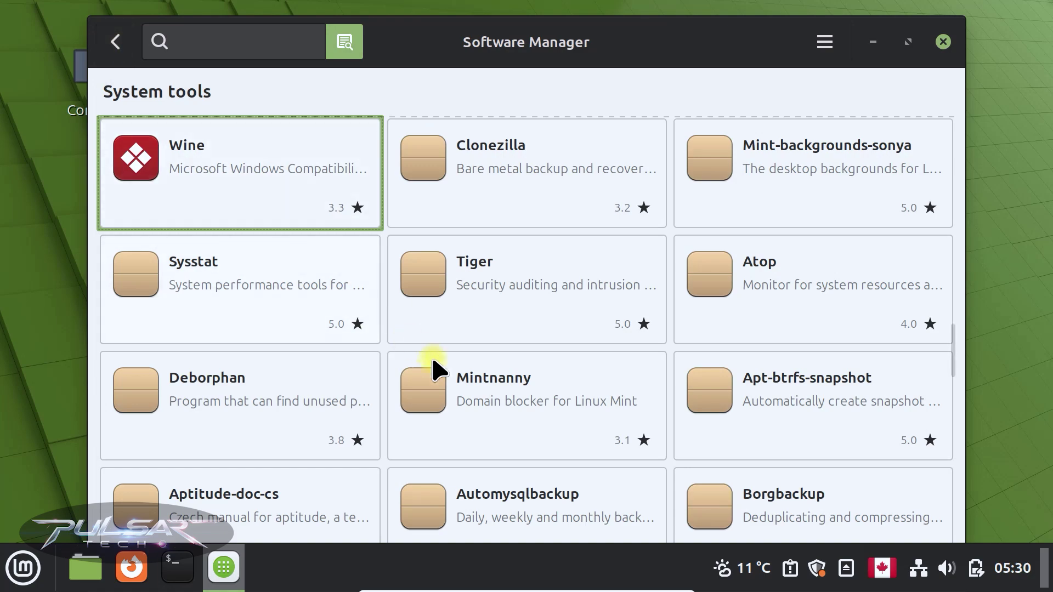
{"action": "scroll", "coordinate": [434, 362], "scroll_direction": "down", "scroll_amount": 3}
{"action": "scroll", "coordinate": [437, 370], "scroll_direction": "down", "scroll_amount": 3}
{"action": "scroll", "coordinate": [437, 370], "scroll_direction": "down", "scroll_amount": 5}
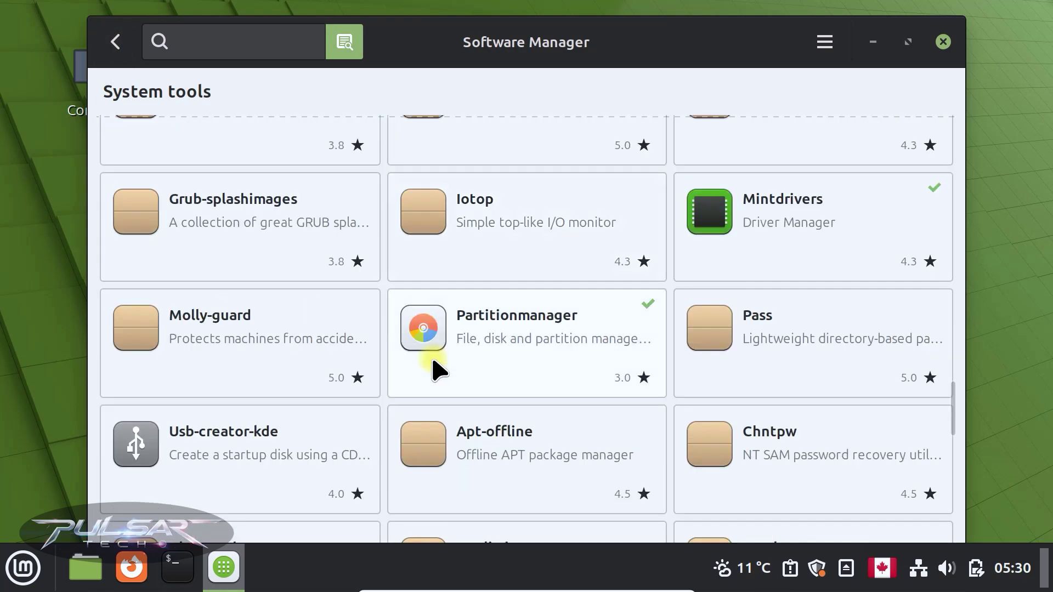
{"action": "scroll", "coordinate": [437, 370], "scroll_direction": "down", "scroll_amount": 8}
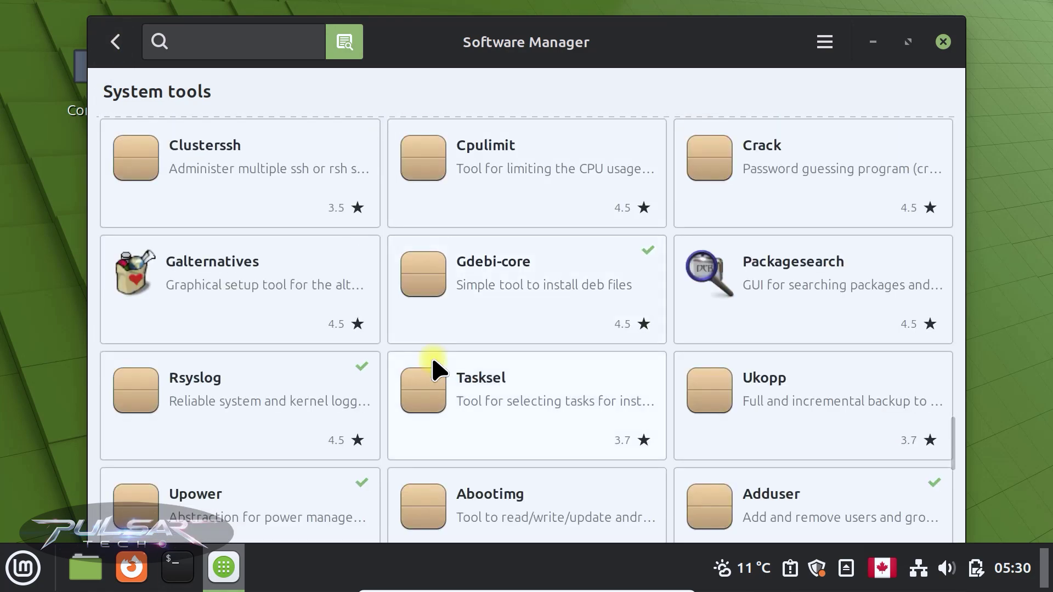
{"action": "scroll", "coordinate": [437, 371], "scroll_direction": "down", "scroll_amount": 15}
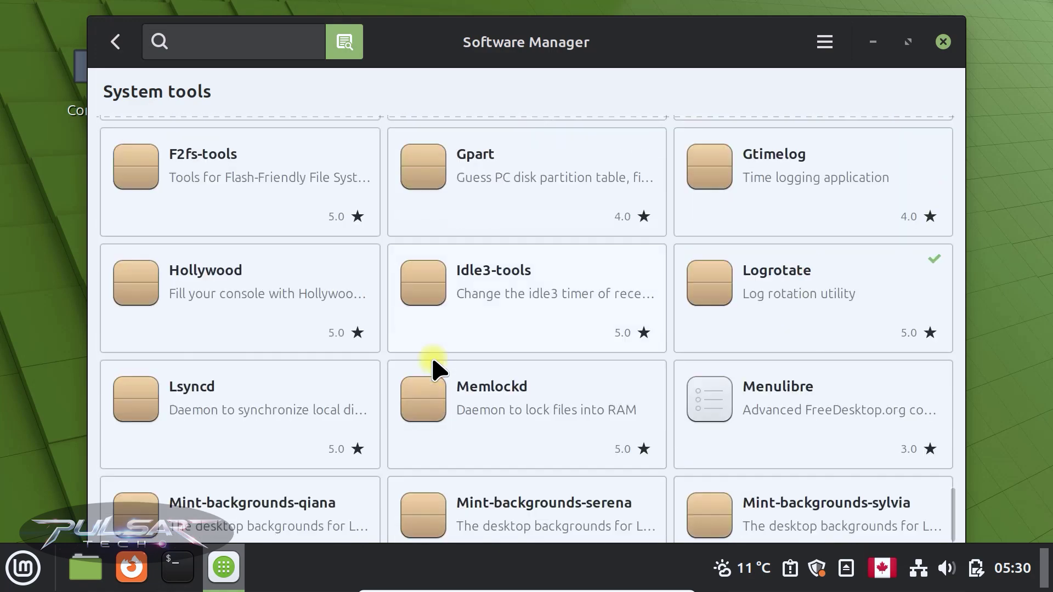
{"action": "scroll", "coordinate": [437, 371], "scroll_direction": "down", "scroll_amount": 7}
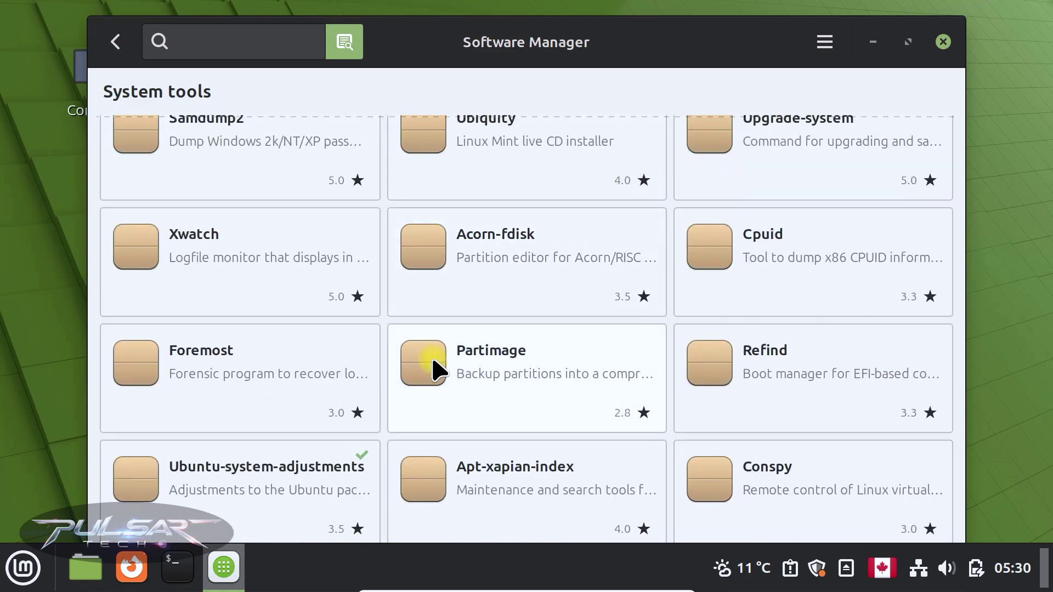
{"action": "scroll", "coordinate": [438, 371], "scroll_direction": "down", "scroll_amount": 2}
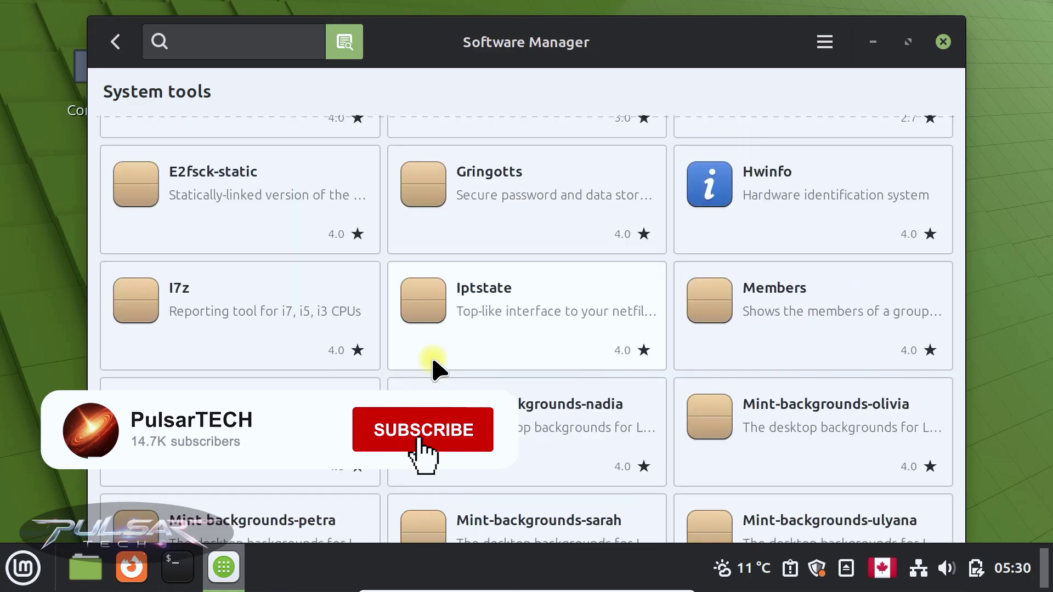
{"action": "scroll", "coordinate": [437, 370], "scroll_direction": "down", "scroll_amount": 10}
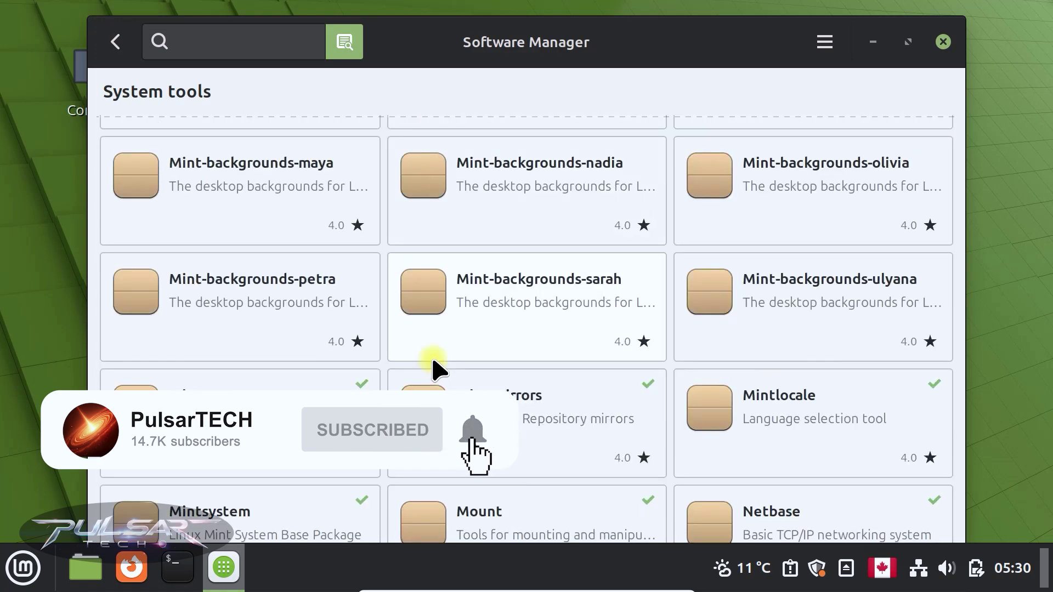
{"action": "scroll", "coordinate": [437, 371], "scroll_direction": "down", "scroll_amount": 6}
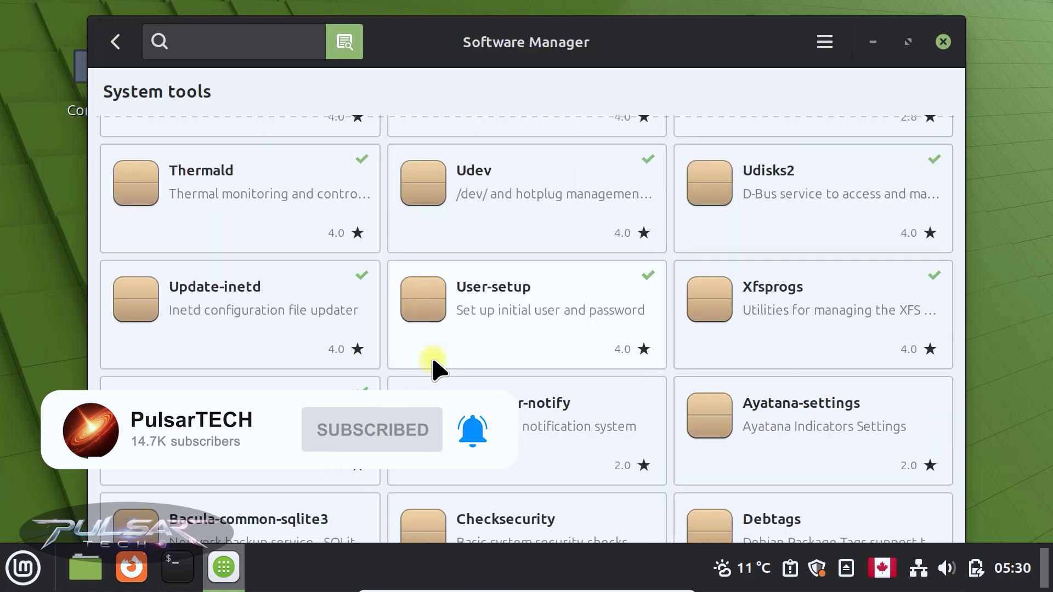
{"action": "scroll", "coordinate": [437, 368], "scroll_direction": "down", "scroll_amount": 1}
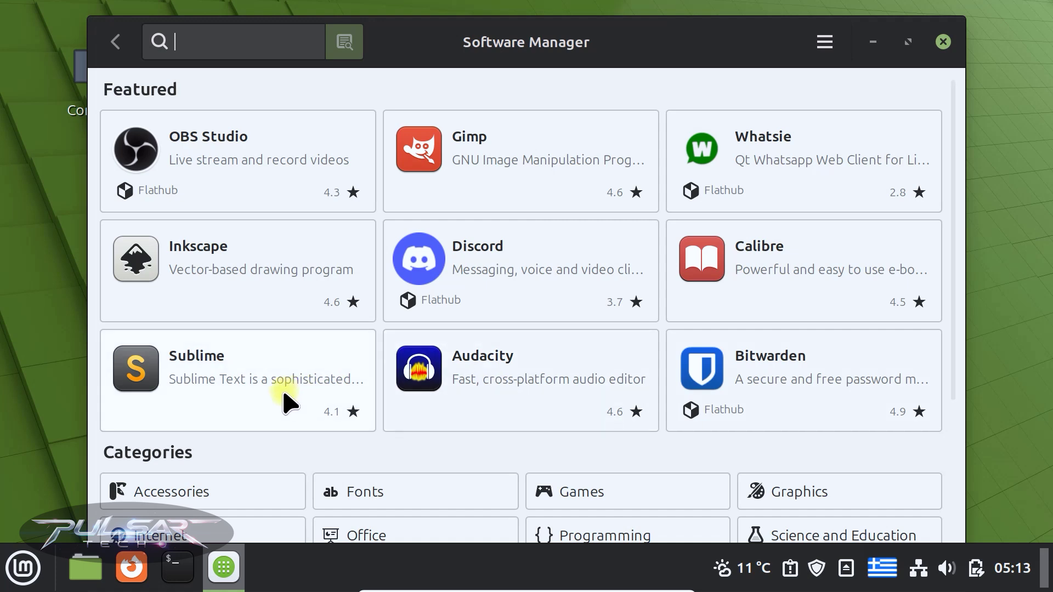
{"action": "scroll", "coordinate": [285, 402], "scroll_direction": "down", "scroll_amount": 3}
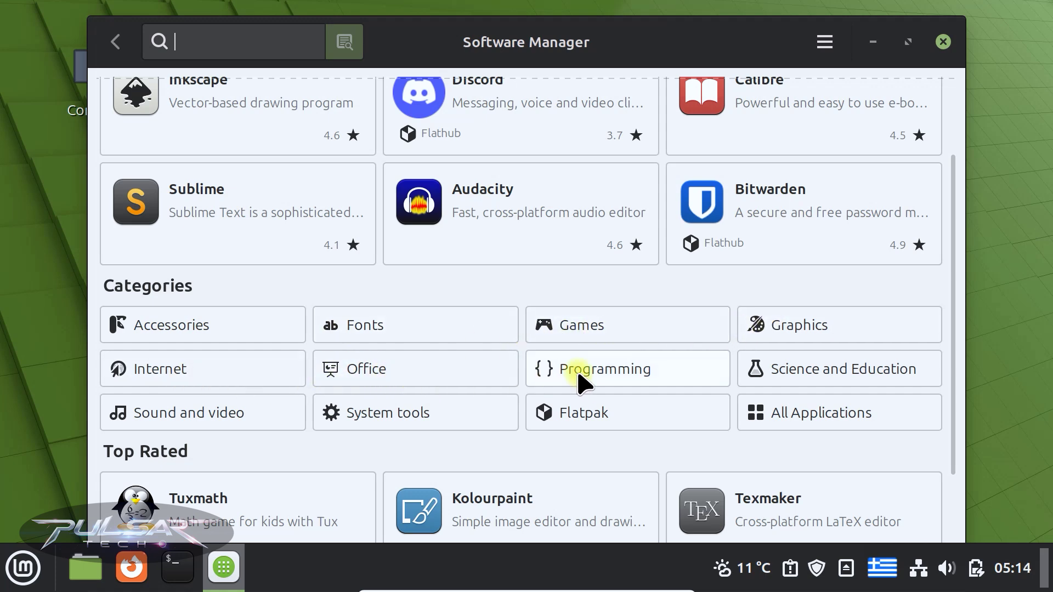
{"action": "scroll", "coordinate": [400, 376], "scroll_direction": "down", "scroll_amount": 3}
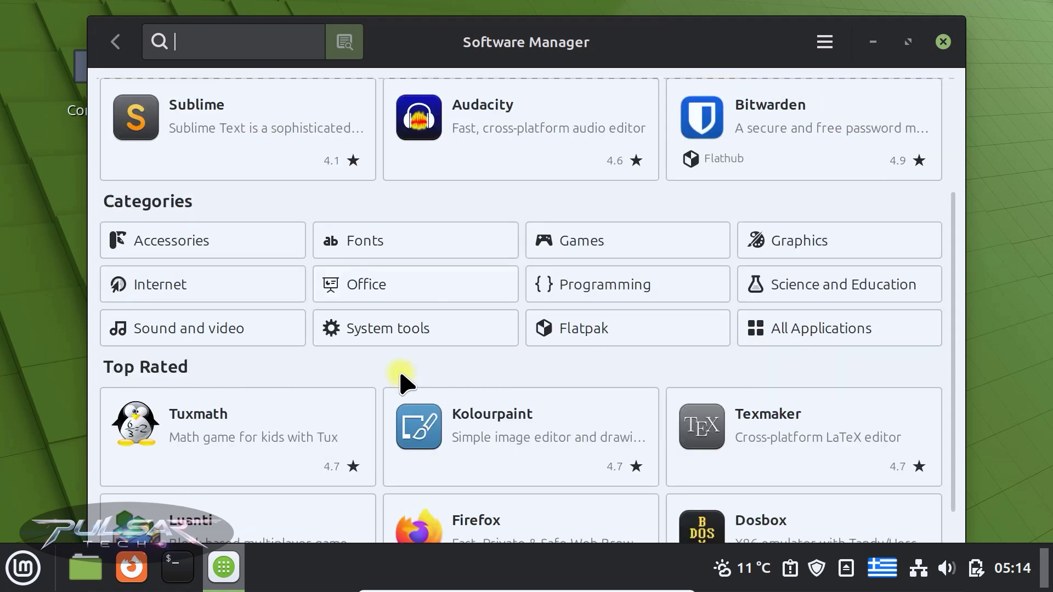
{"action": "scroll", "coordinate": [151, 343], "scroll_direction": "down", "scroll_amount": 2}
{"action": "scroll", "coordinate": [150, 343], "scroll_direction": "down", "scroll_amount": 2}
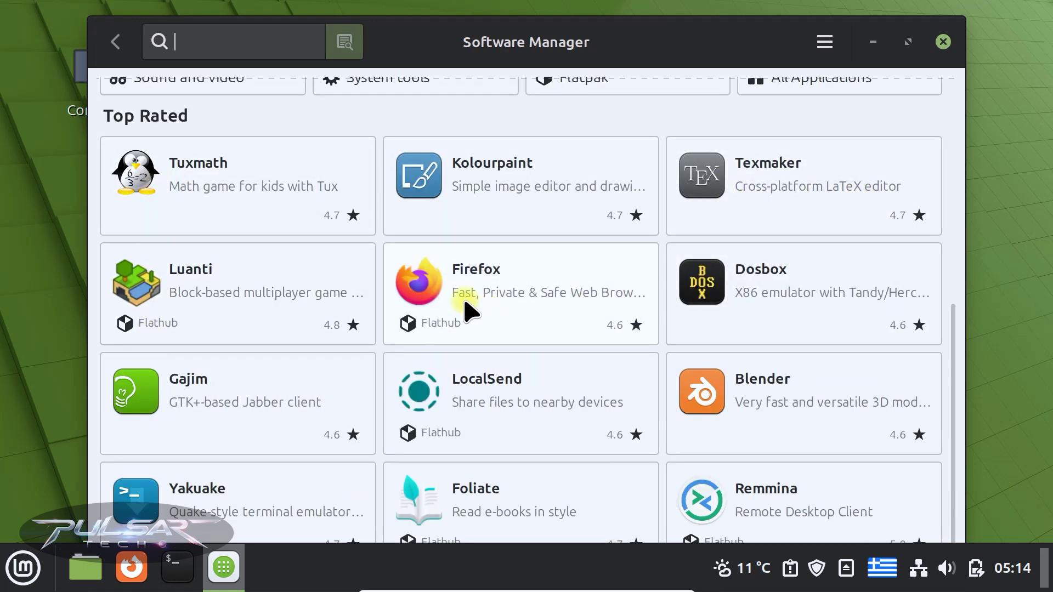
{"action": "scroll", "coordinate": [497, 419], "scroll_direction": "down", "scroll_amount": 10}
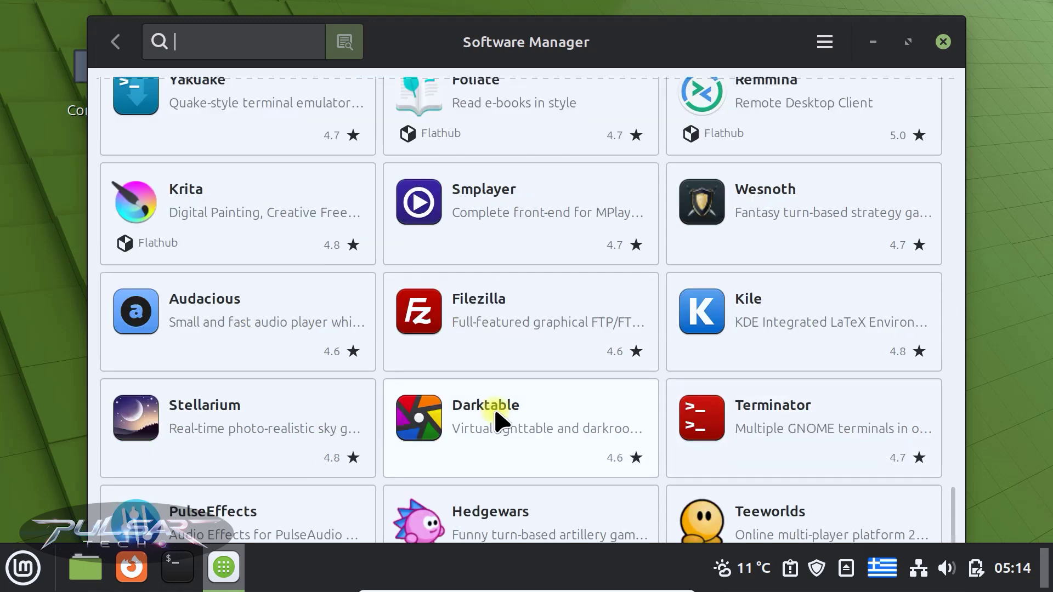
{"action": "scroll", "coordinate": [496, 420], "scroll_direction": "up", "scroll_amount": 8}
{"action": "scroll", "coordinate": [497, 420], "scroll_direction": "down", "scroll_amount": 8}
{"action": "scroll", "coordinate": [454, 461], "scroll_direction": "up", "scroll_amount": 10}
{"action": "scroll", "coordinate": [454, 460], "scroll_direction": "up", "scroll_amount": 6}
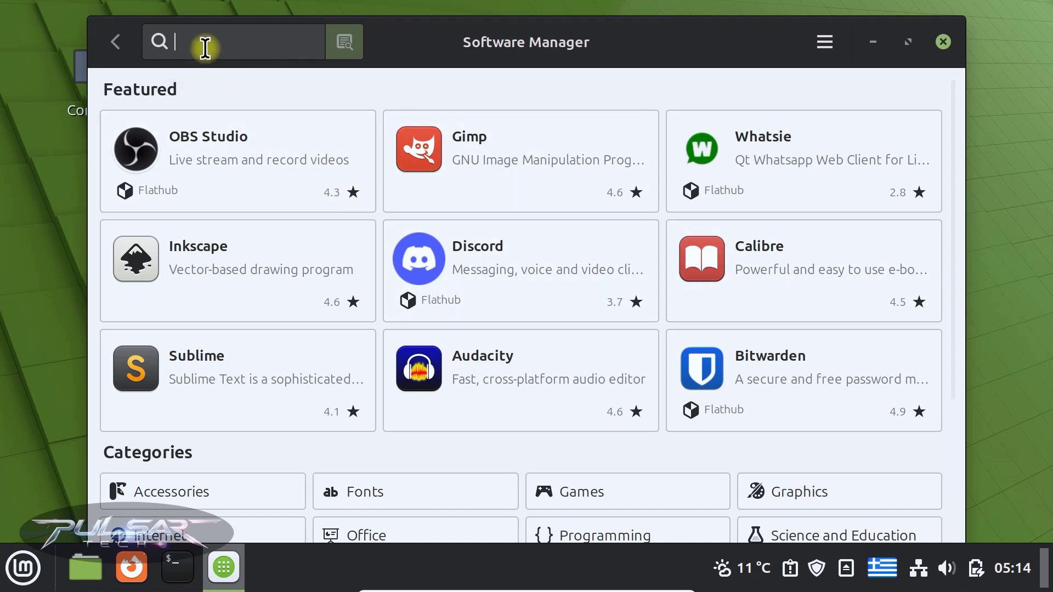
Step: Search for 'vlc' and open VLC's details page from the results
{"action": "key", "text": "super+space"}
{"action": "type", "text": "vlc"}
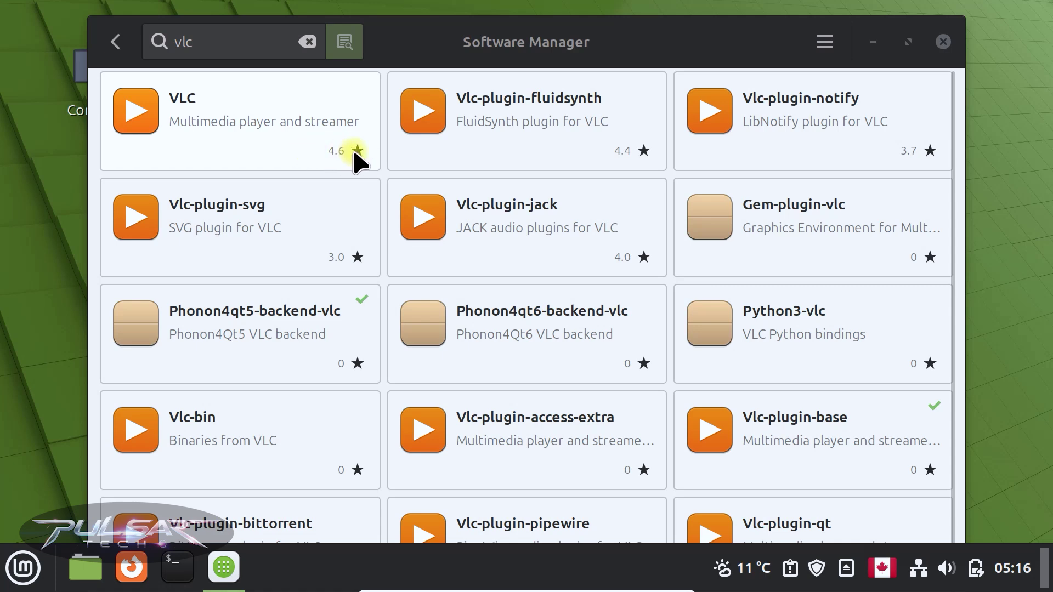
{"action": "left_click", "coordinate": [204, 124]}
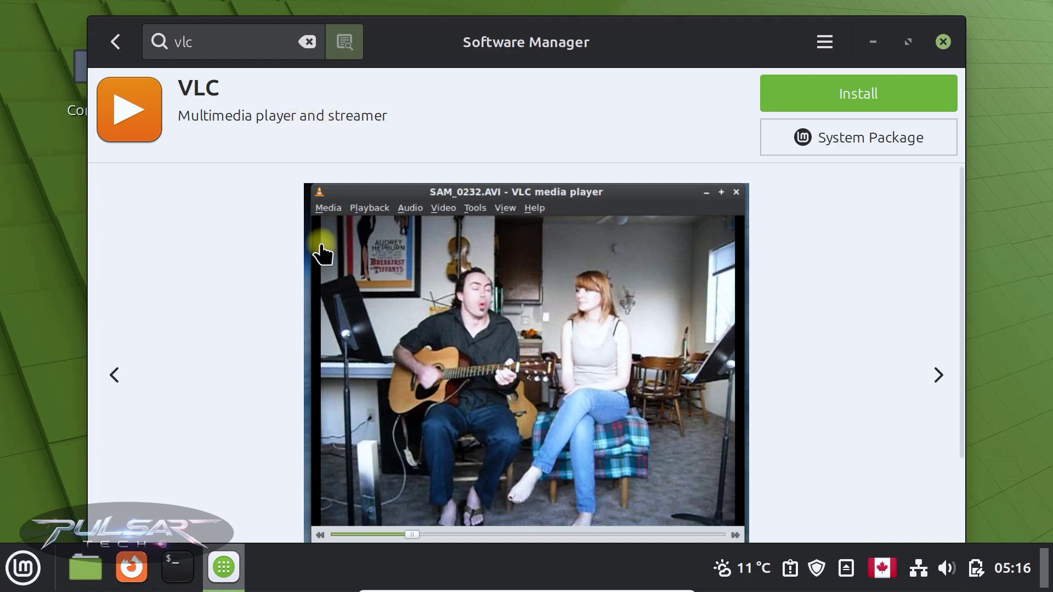
Step: Highlight VLC's 14 MB download size and 63 MB disk space in Details
{"action": "scroll", "coordinate": [322, 252], "scroll_direction": "down", "scroll_amount": 10}
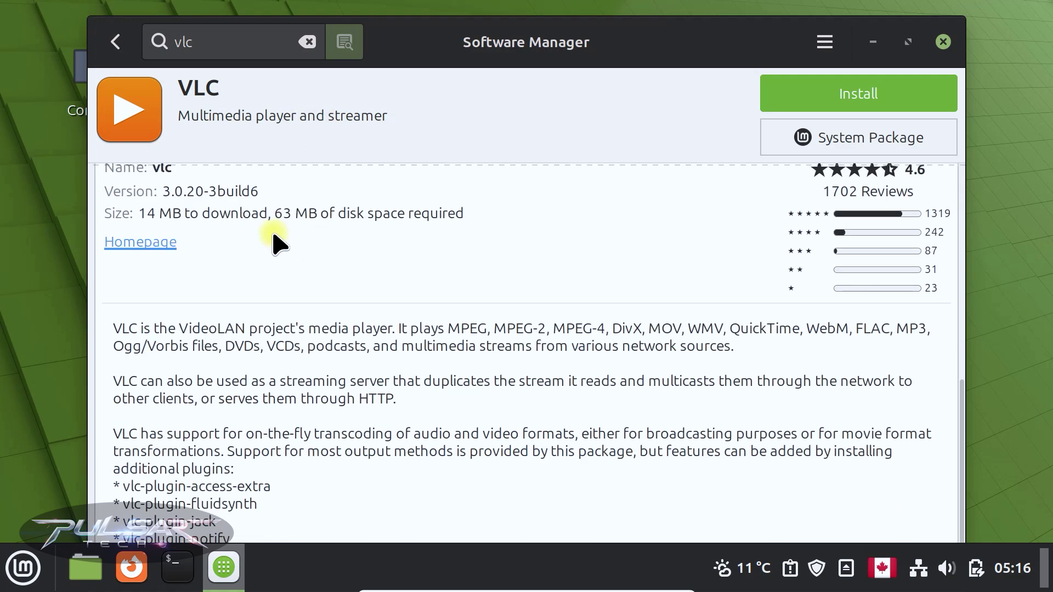
{"action": "scroll", "coordinate": [277, 242], "scroll_direction": "up", "scroll_amount": 5}
{"action": "scroll", "coordinate": [276, 242], "scroll_direction": "down", "scroll_amount": 2}
{"action": "left_click_drag", "start_coordinate": [140, 365], "coordinate": [257, 371]}
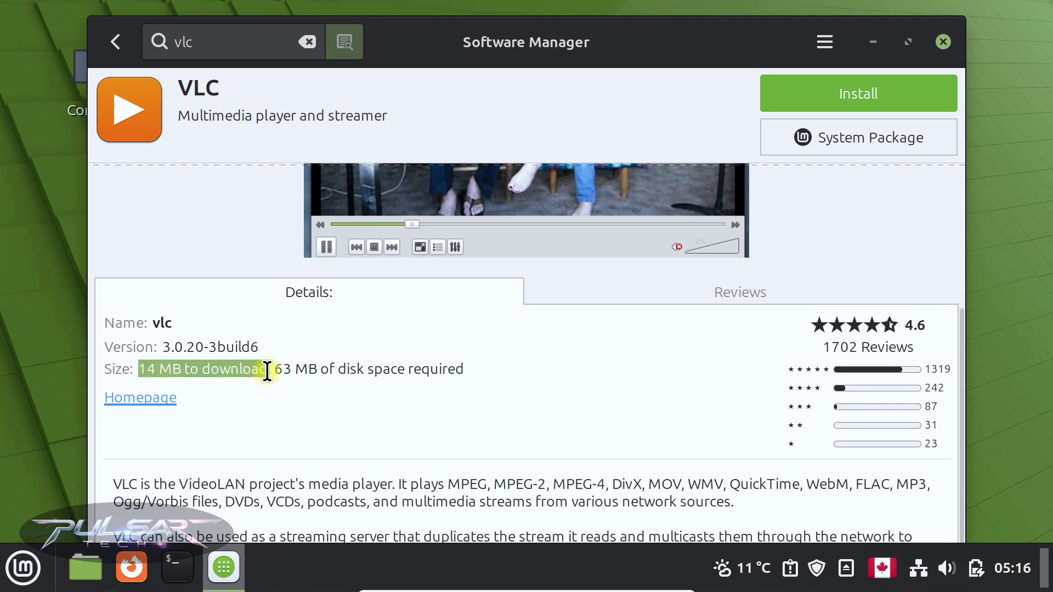
{"action": "left_click", "coordinate": [280, 369]}
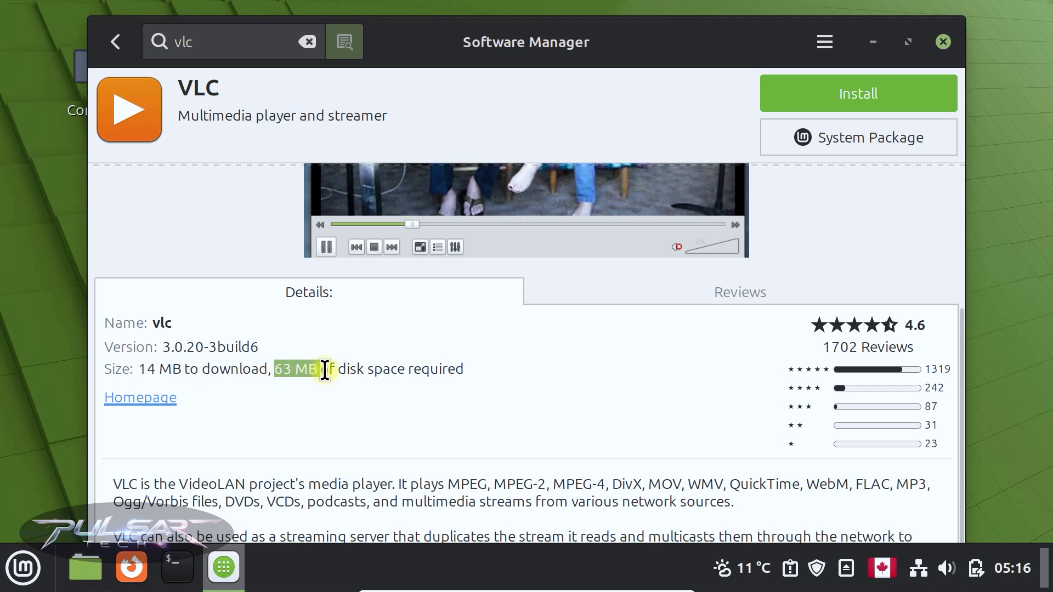
{"action": "left_click_drag", "start_coordinate": [352, 369], "coordinate": [460, 370]}
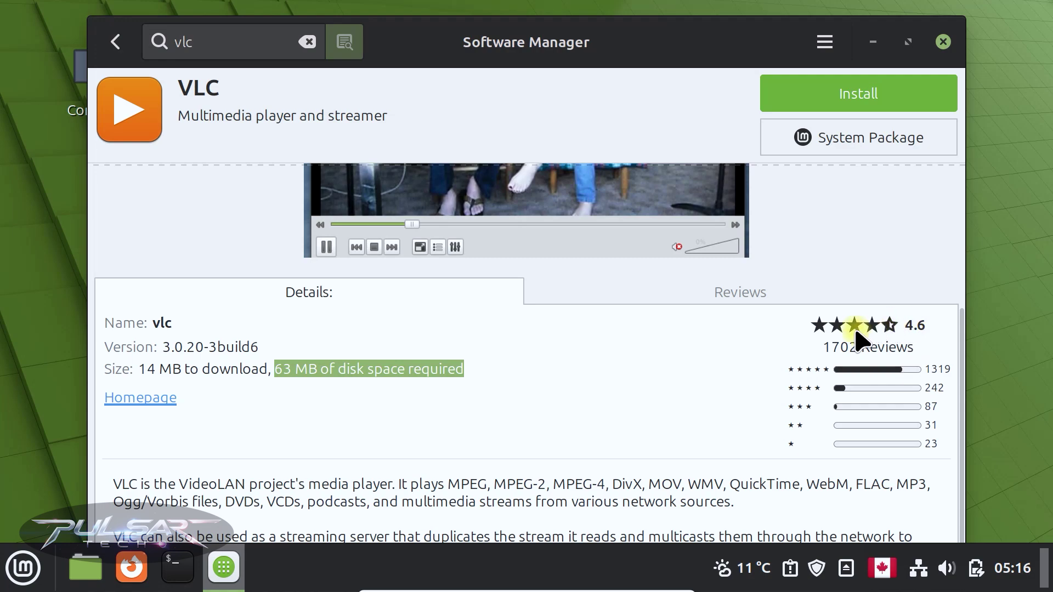
{"action": "scroll", "coordinate": [295, 471], "scroll_direction": "down", "scroll_amount": 10}
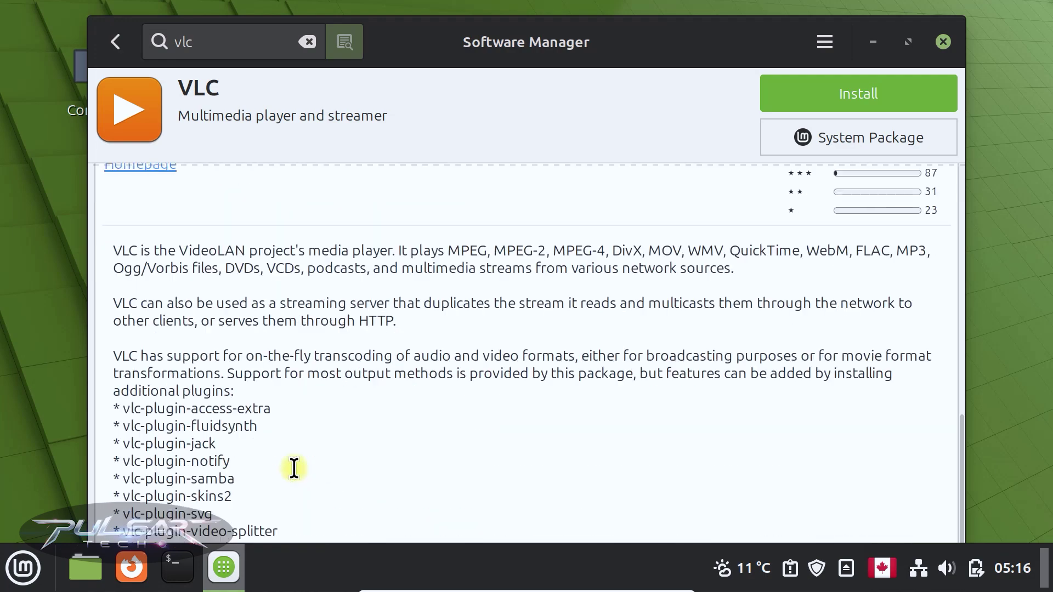
{"action": "scroll", "coordinate": [294, 470], "scroll_direction": "up", "scroll_amount": 10}
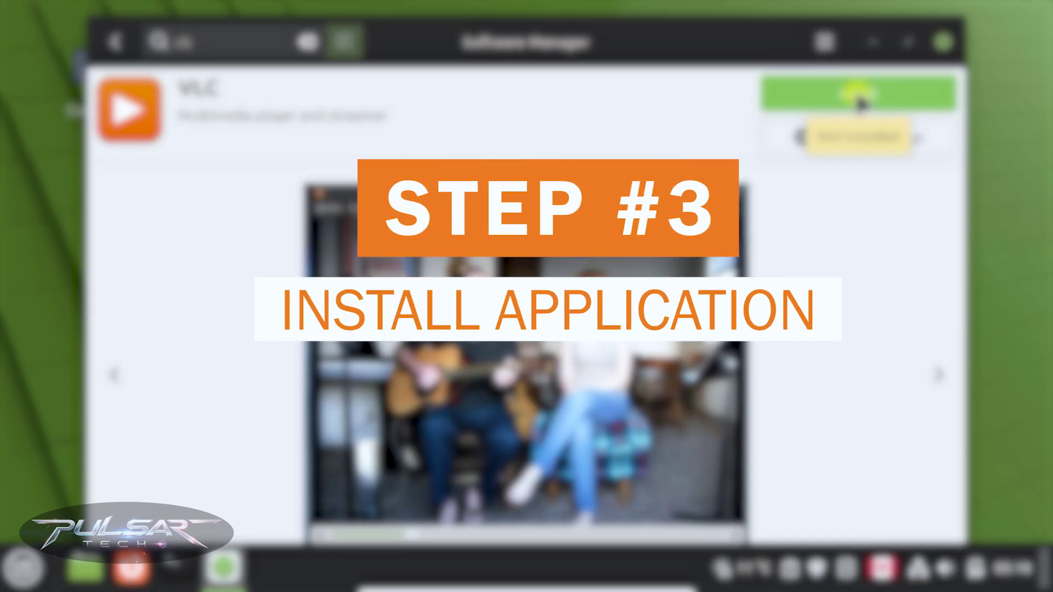
Step: Start installing VLC and accept the additional packages (14.1 MB download, 63.4 MB disk)
{"action": "left_click", "coordinate": [860, 101]}
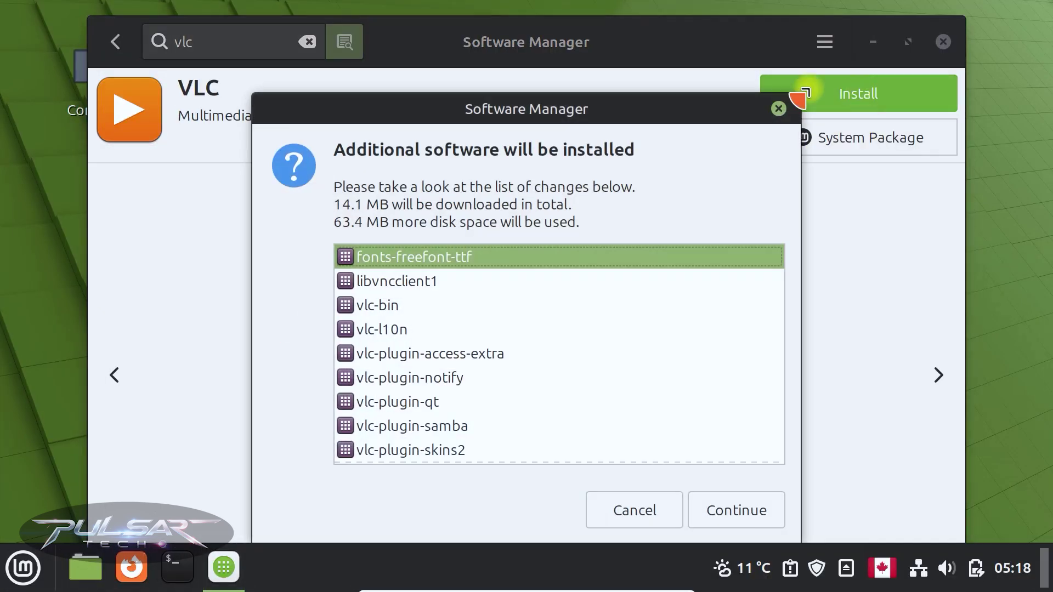
{"action": "left_click_drag", "start_coordinate": [335, 147], "coordinate": [633, 149]}
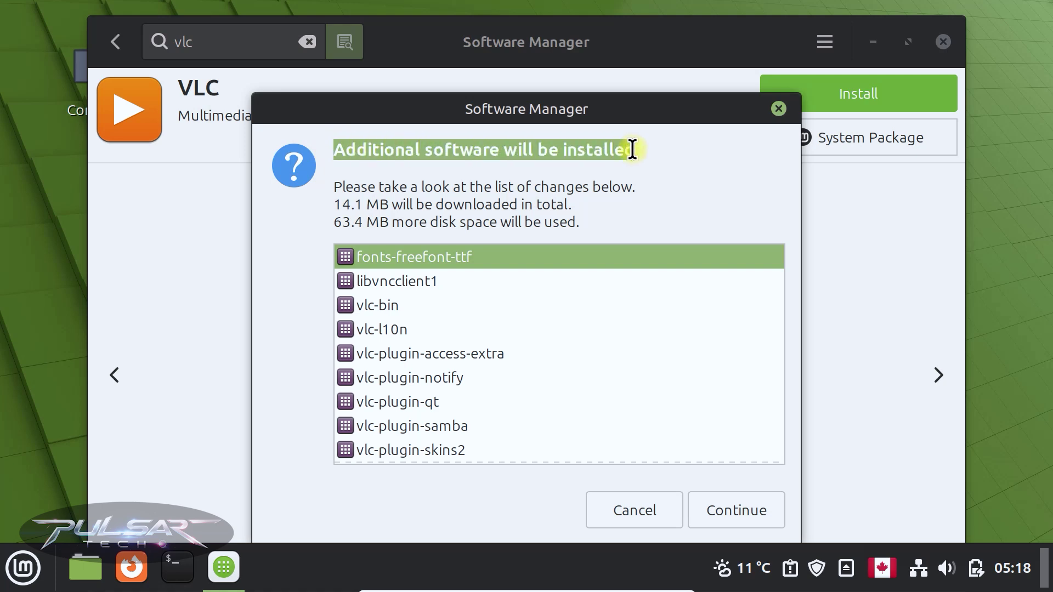
{"action": "left_click", "coordinate": [339, 204]}
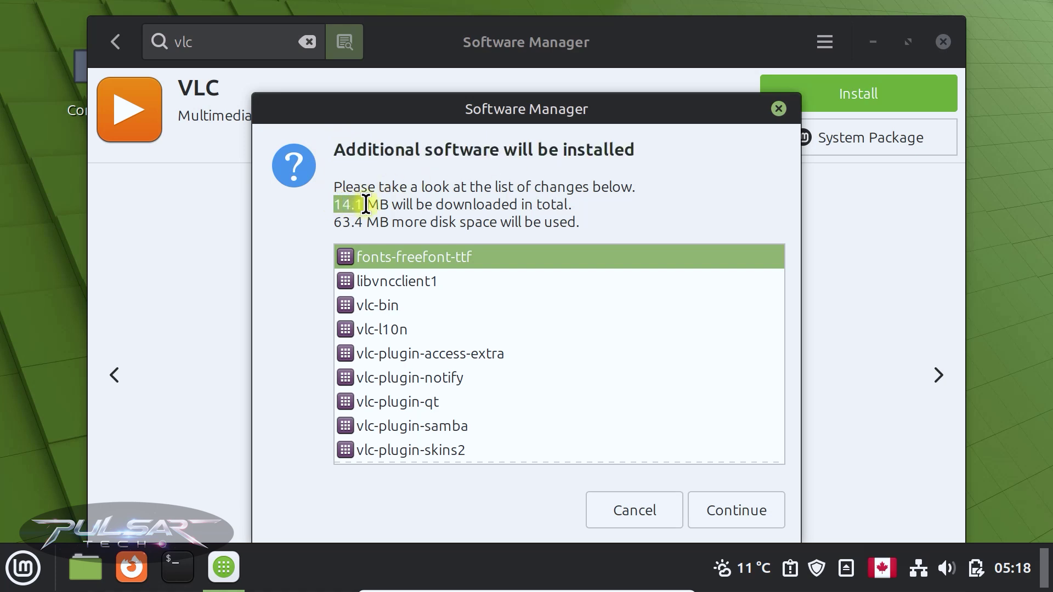
{"action": "left_click_drag", "start_coordinate": [337, 222], "coordinate": [357, 224]}
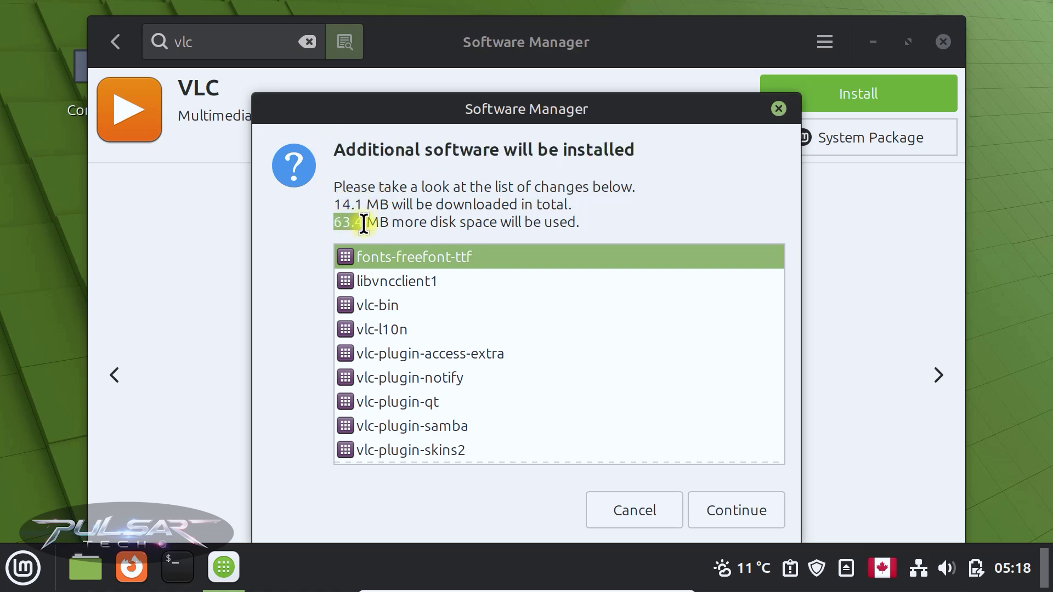
{"action": "left_click", "coordinate": [722, 511]}
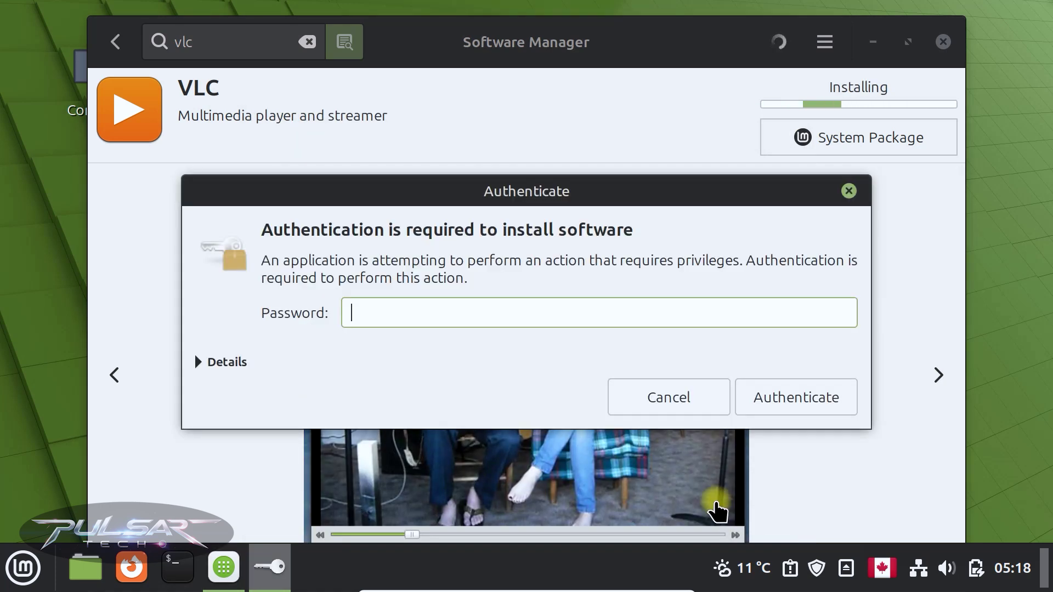
Step: Authorize the VLC install with the password, then launch VLC and dismiss its privacy notice
{"action": "type", "text": "••"}
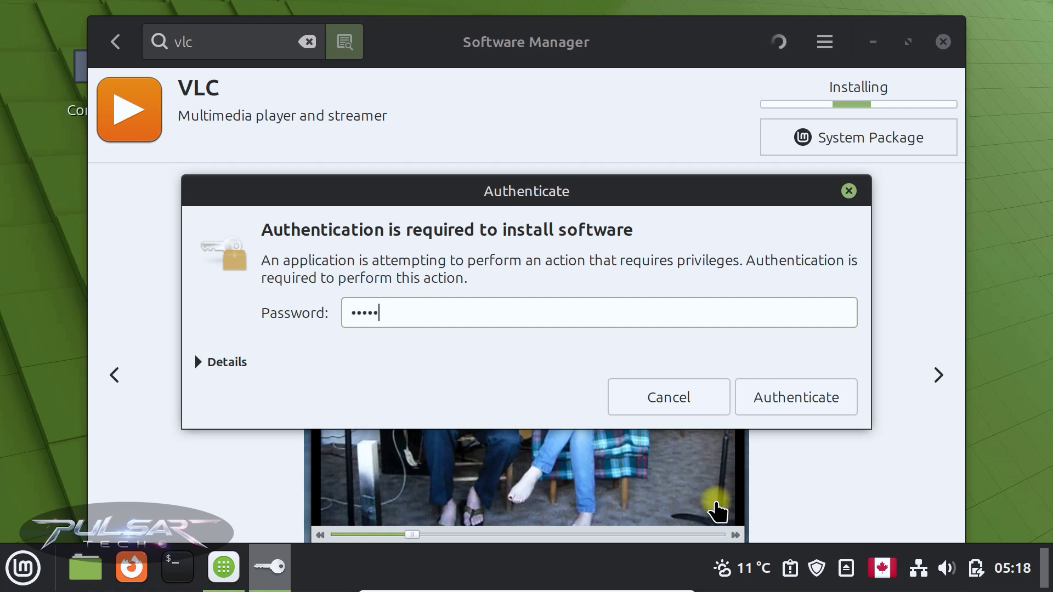
{"action": "left_click", "coordinate": [795, 406]}
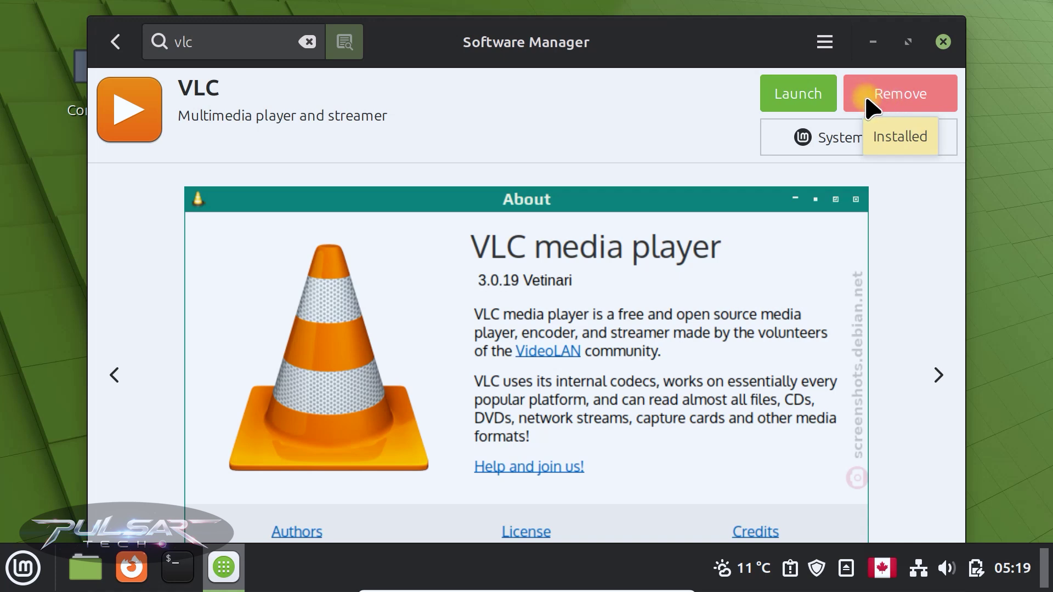
{"action": "left_click", "coordinate": [794, 96]}
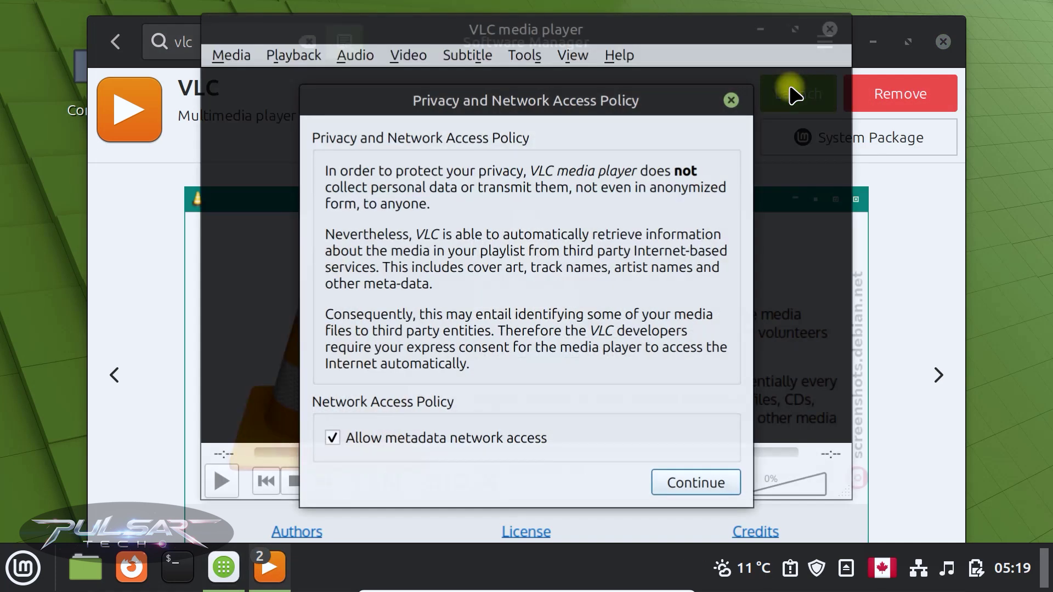
{"action": "left_click", "coordinate": [692, 483]}
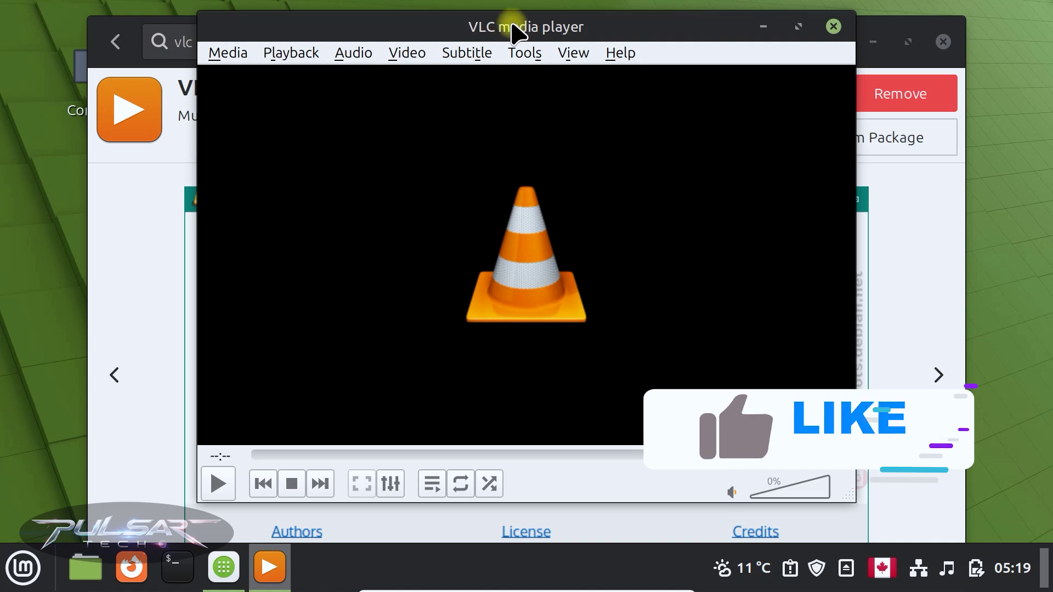
Step: Close VLC and go back to the Featured home page
{"action": "left_click", "coordinate": [833, 26]}
{"action": "left_click", "coordinate": [115, 41]}
{"action": "left_click", "coordinate": [115, 41]}
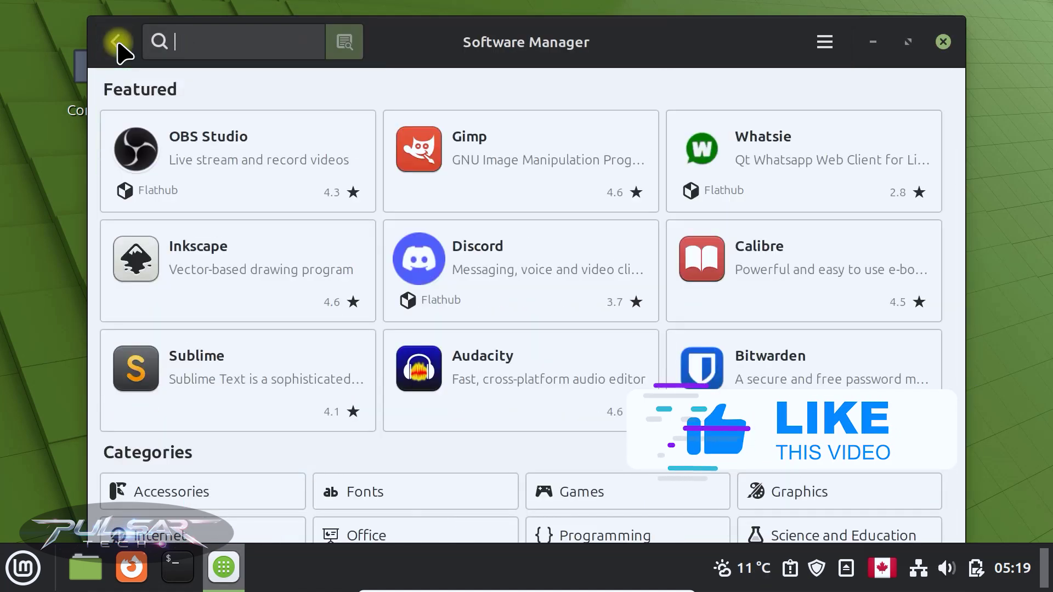
Step: Open the Science and Education category and scroll through its applications
{"action": "scroll", "coordinate": [464, 304], "scroll_direction": "down", "scroll_amount": 3}
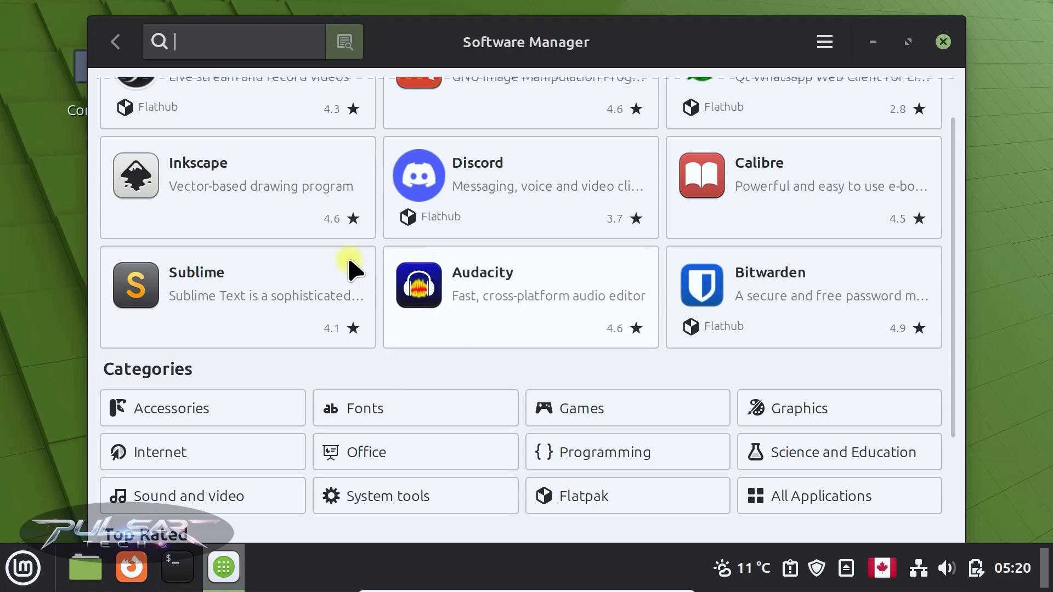
{"action": "left_click", "coordinate": [794, 458]}
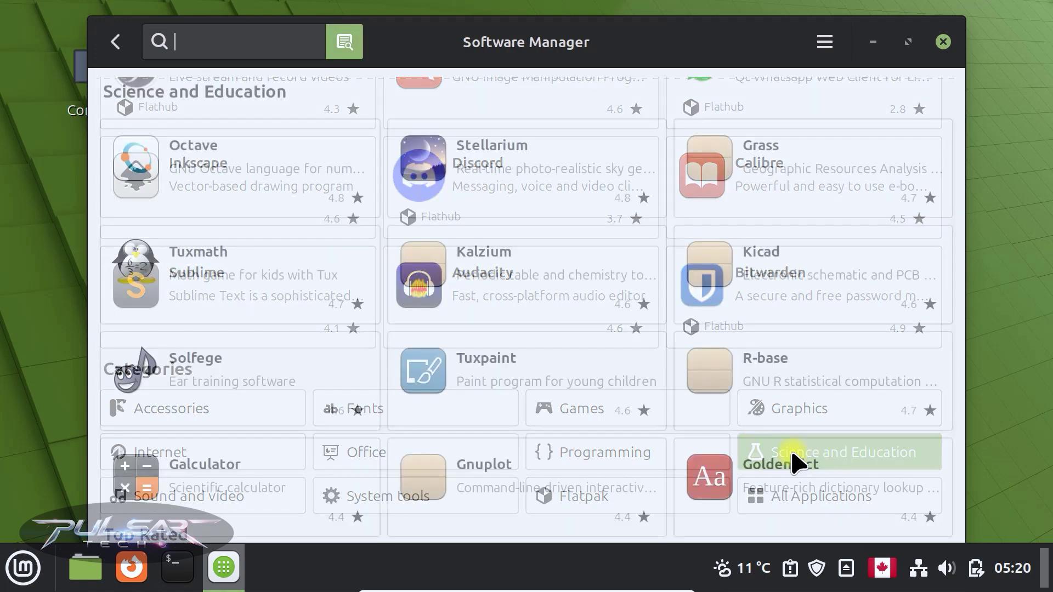
{"action": "scroll", "coordinate": [365, 236], "scroll_direction": "down", "scroll_amount": 3}
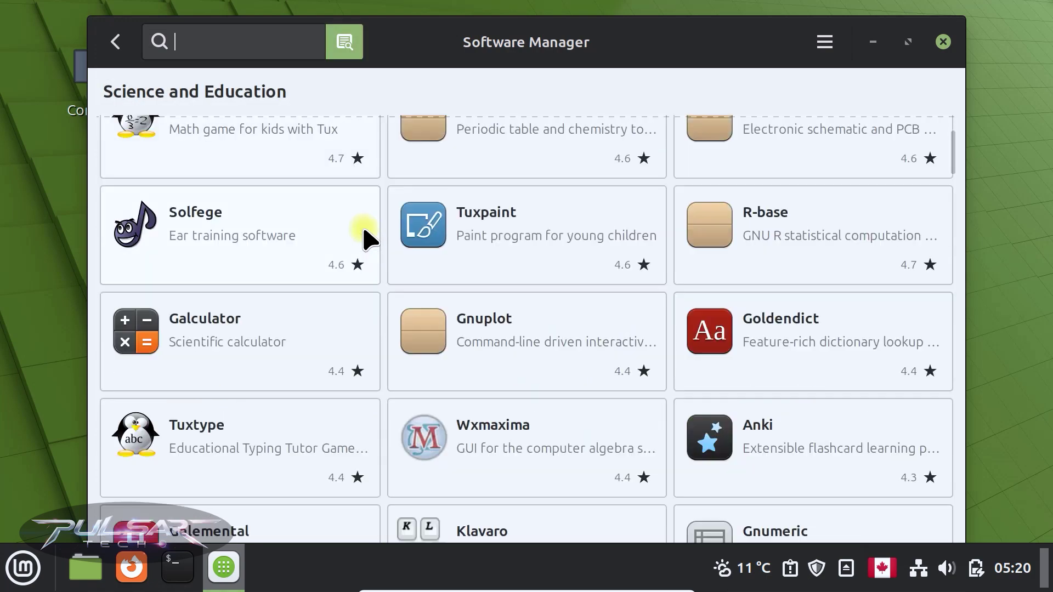
{"action": "scroll", "coordinate": [365, 238], "scroll_direction": "up", "scroll_amount": 1}
{"action": "scroll", "coordinate": [364, 238], "scroll_direction": "down", "scroll_amount": 5}
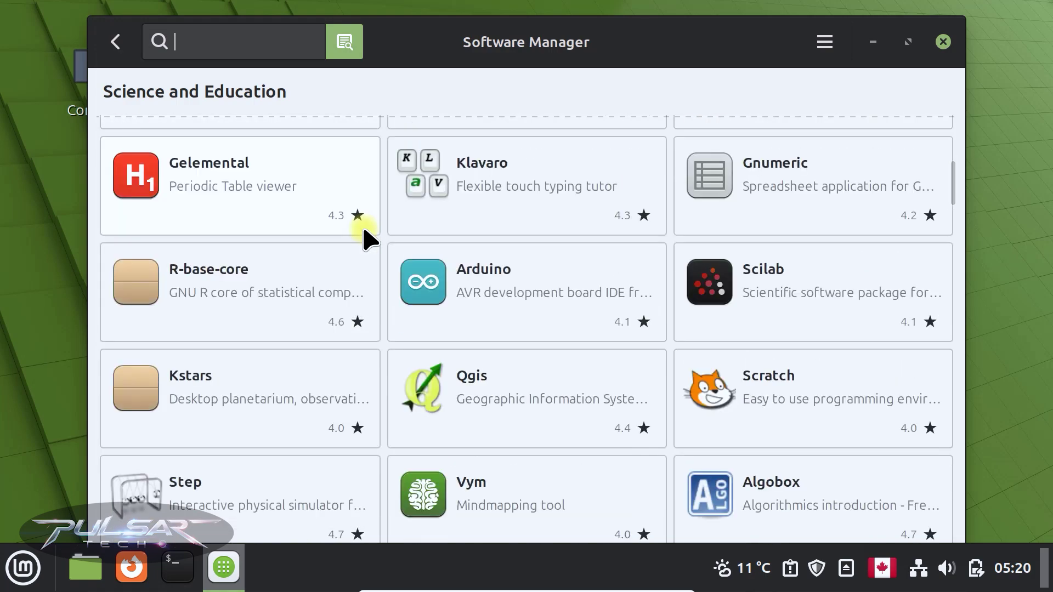
{"action": "scroll", "coordinate": [365, 239], "scroll_direction": "down", "scroll_amount": 4}
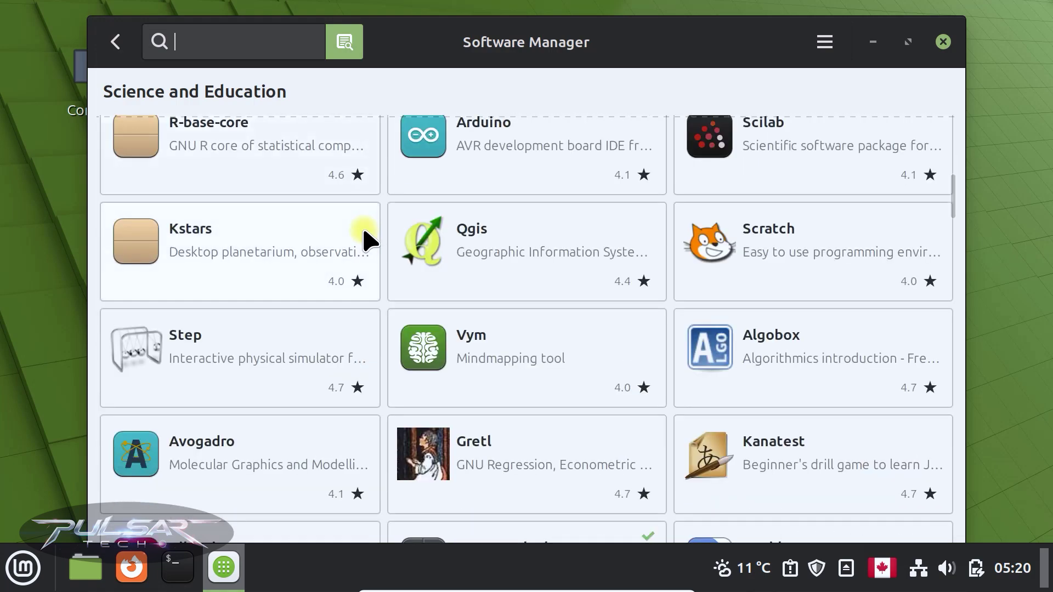
{"action": "scroll", "coordinate": [364, 238], "scroll_direction": "down", "scroll_amount": 7}
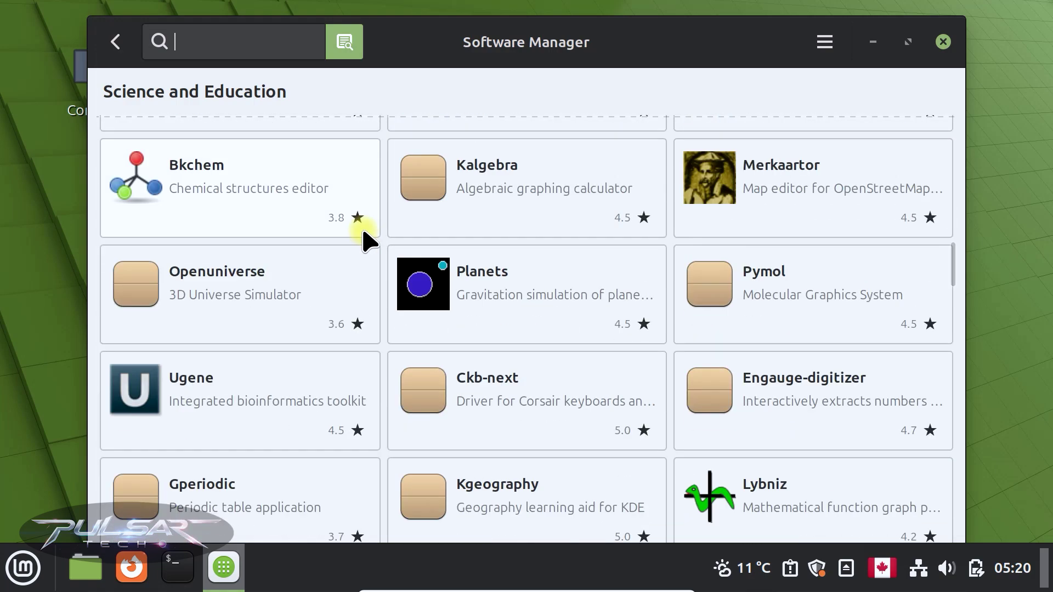
{"action": "scroll", "coordinate": [364, 236], "scroll_direction": "up", "scroll_amount": 18}
Step: Open Galculator's details, highlighting its 1.5 MB size, scientific features, number and angle bases
{"action": "left_click", "coordinate": [242, 478]}
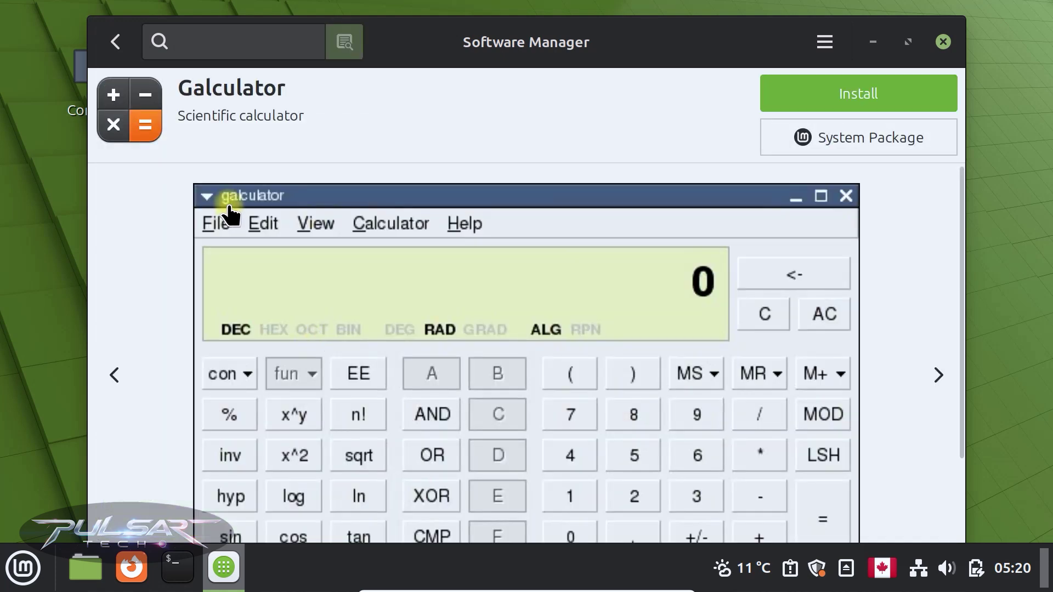
{"action": "scroll", "coordinate": [519, 373], "scroll_direction": "down", "scroll_amount": 3}
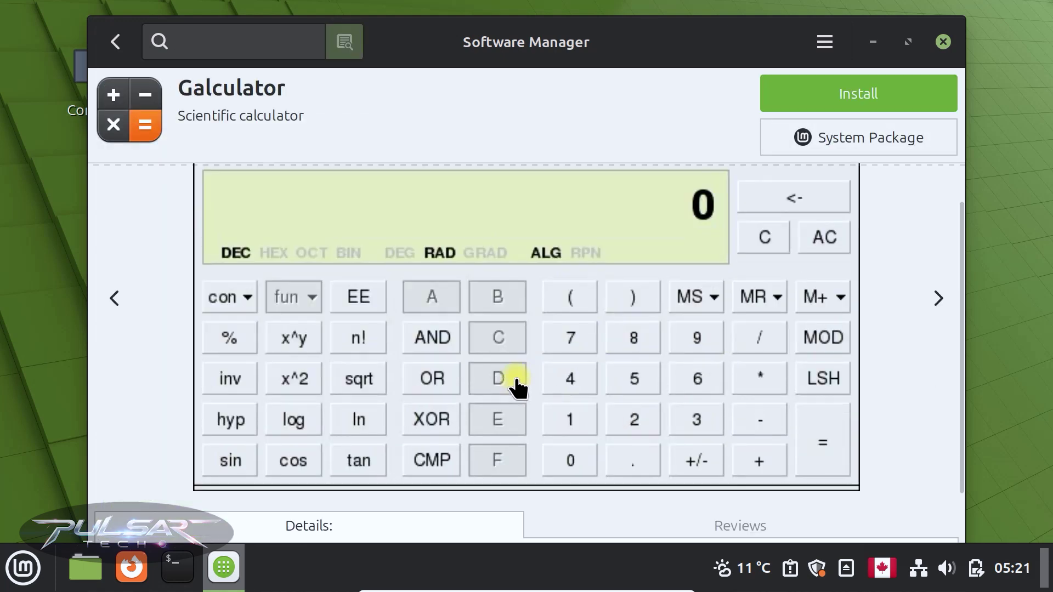
{"action": "scroll", "coordinate": [494, 378], "scroll_direction": "up", "scroll_amount": 3}
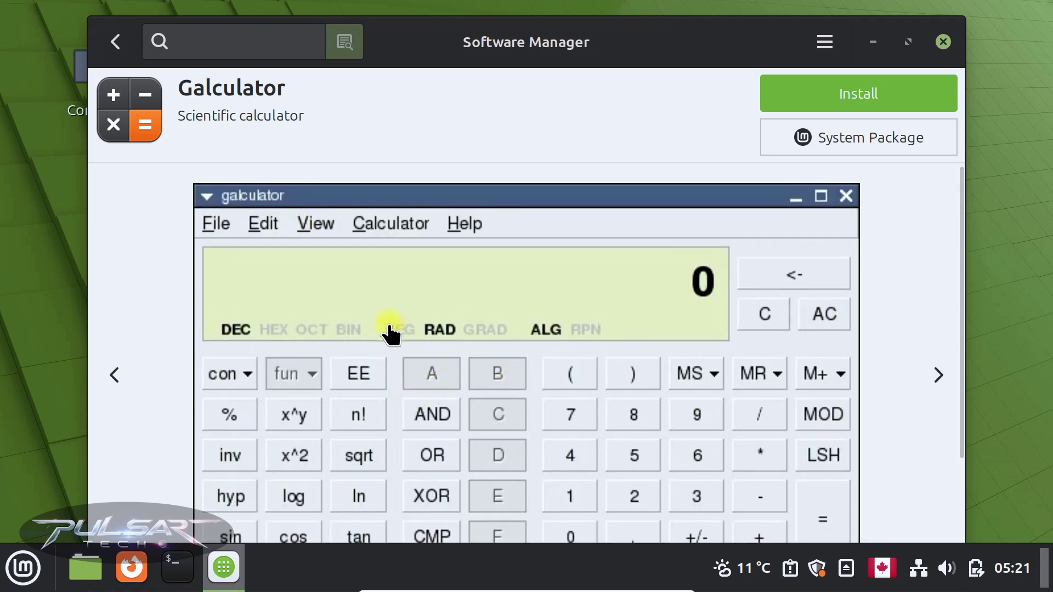
{"action": "scroll", "coordinate": [315, 338], "scroll_direction": "down", "scroll_amount": 12}
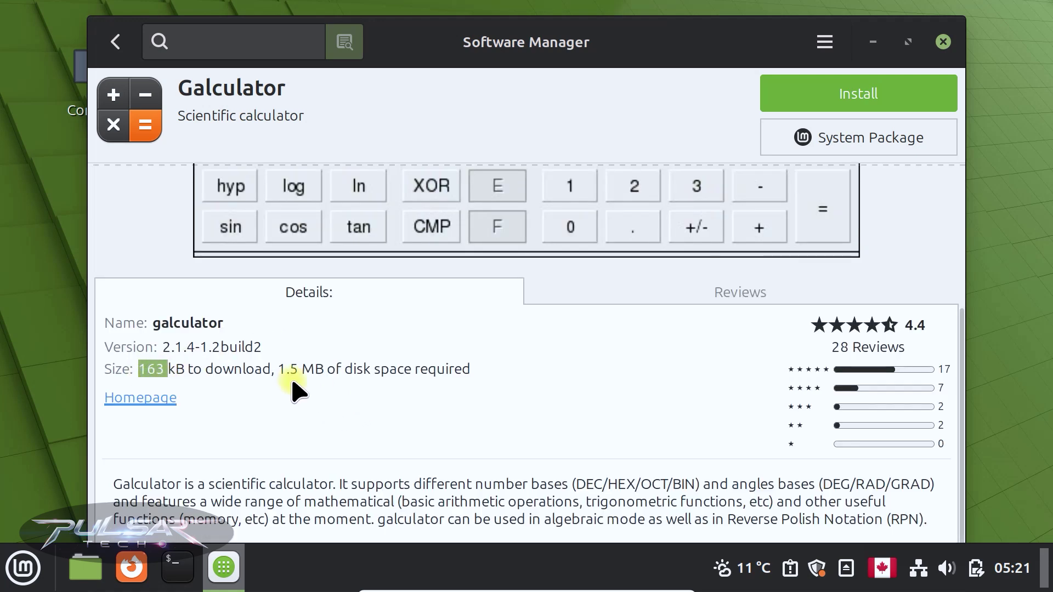
{"action": "double_click", "coordinate": [280, 369]}
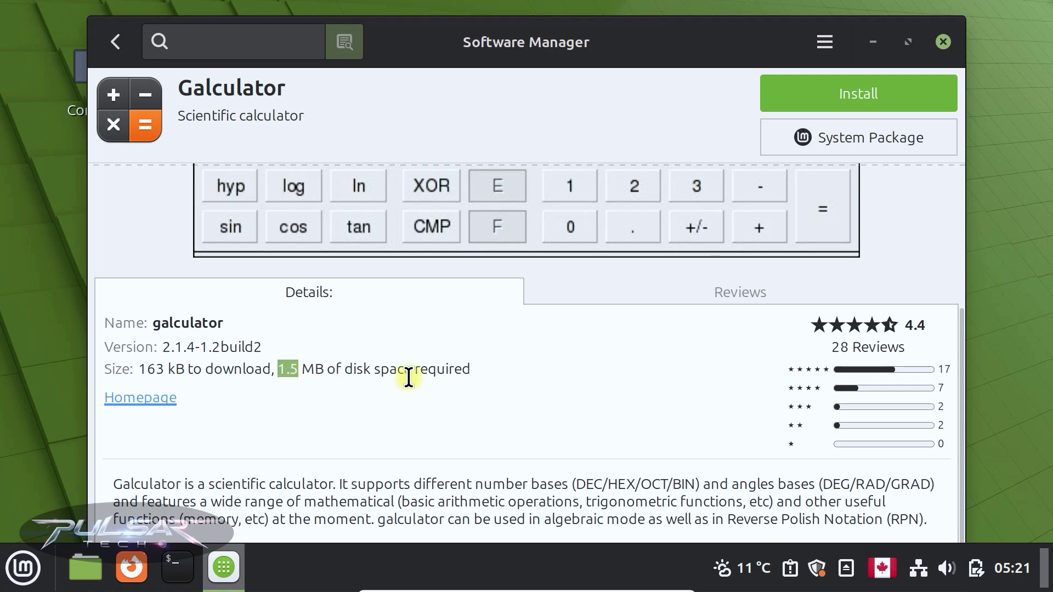
{"action": "scroll", "coordinate": [433, 382], "scroll_direction": "down", "scroll_amount": 6}
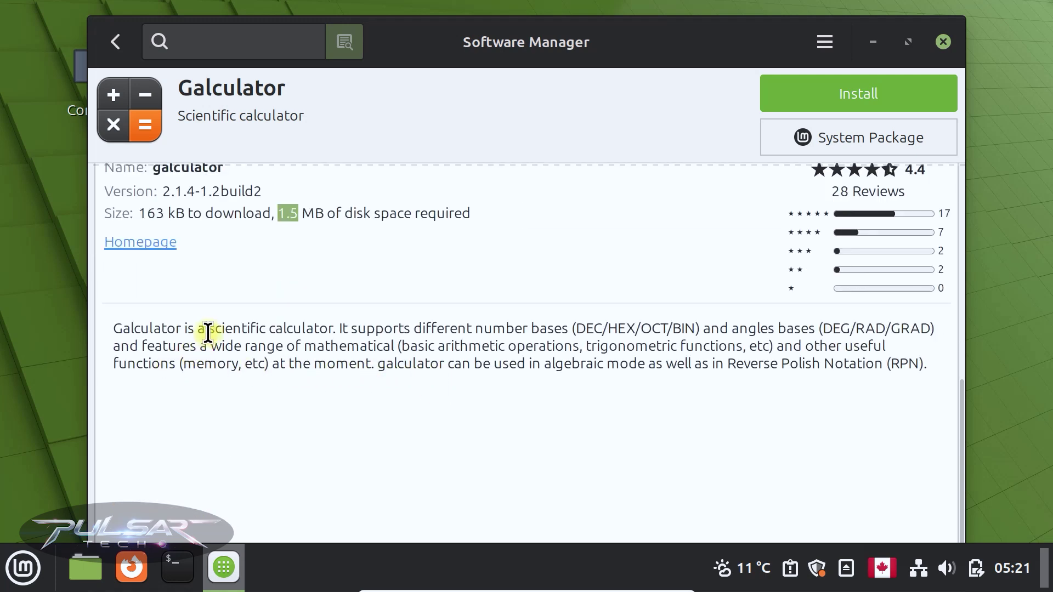
{"action": "left_click_drag", "start_coordinate": [183, 329], "coordinate": [324, 331]}
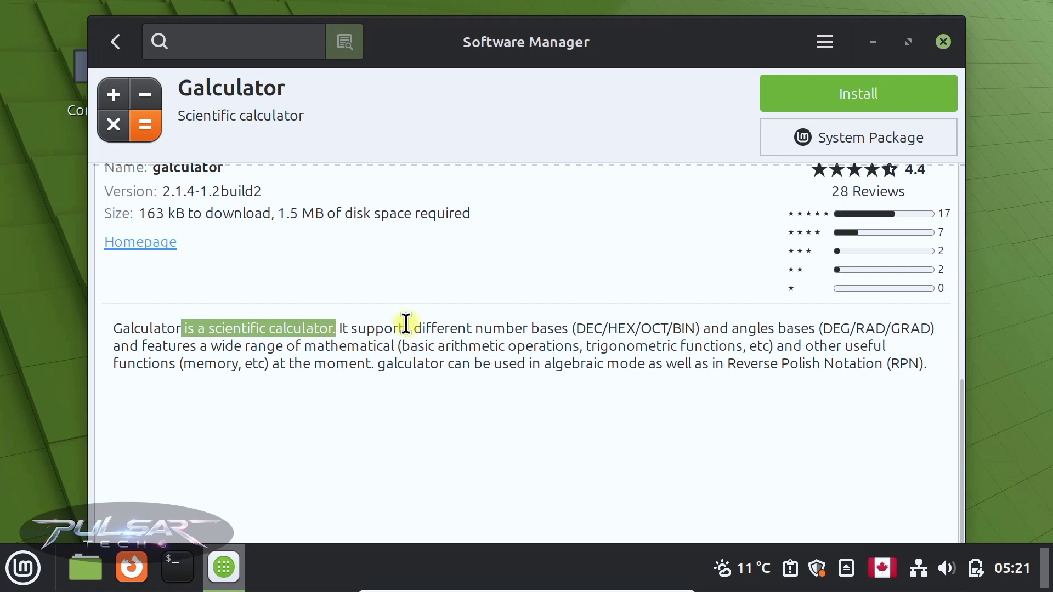
{"action": "left_click_drag", "start_coordinate": [530, 330], "coordinate": [630, 331]}
{"action": "left_click_drag", "start_coordinate": [740, 328], "coordinate": [787, 343]}
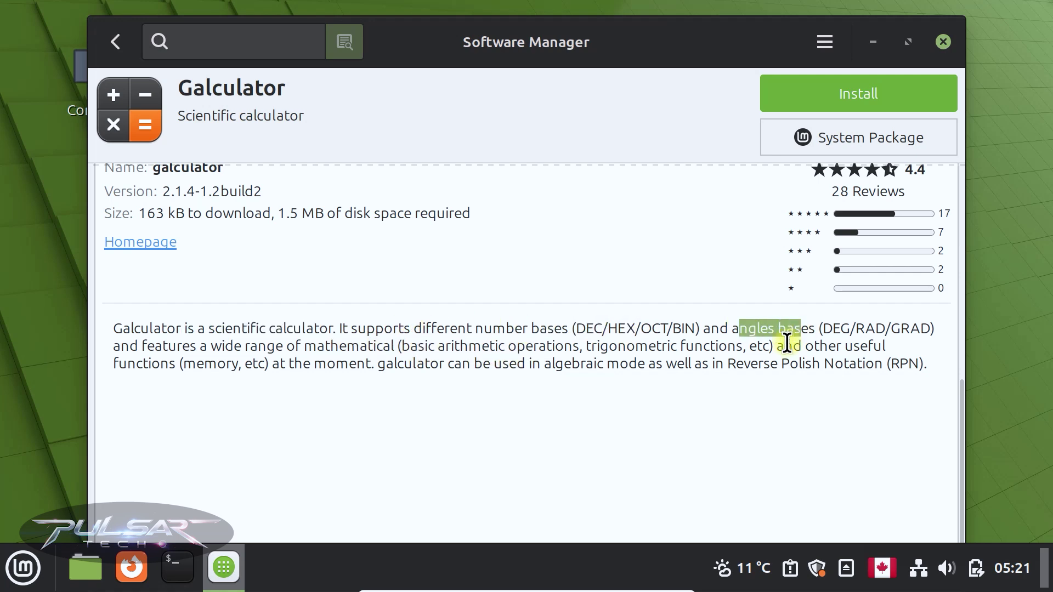
{"action": "scroll", "coordinate": [626, 373], "scroll_direction": "up", "scroll_amount": 5}
Step: Install and launch Galculator, enter 456 × 98, and switch to Scientific Mode
{"action": "left_click", "coordinate": [813, 103]}
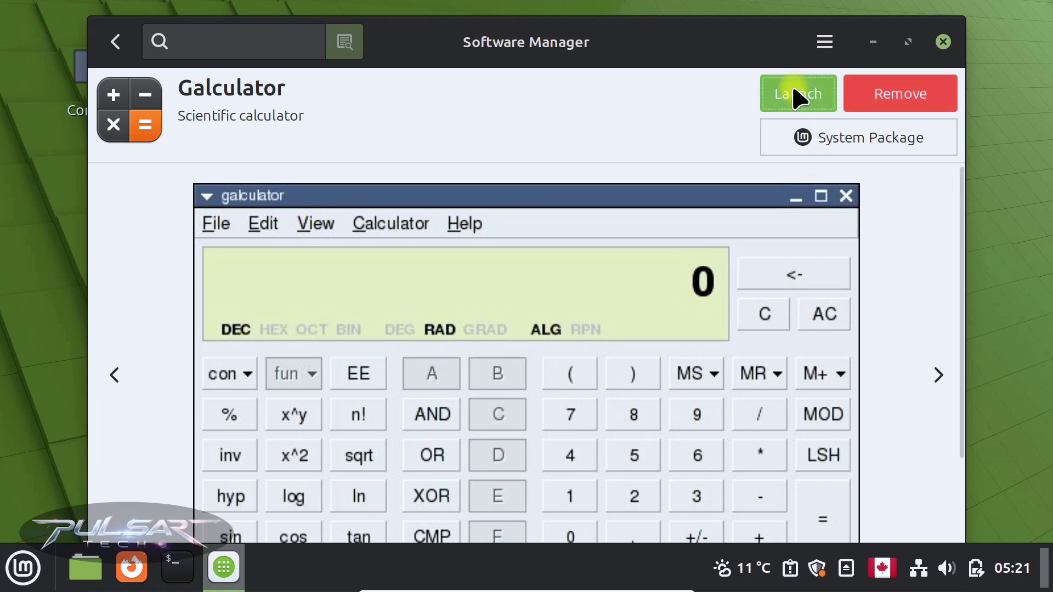
{"action": "left_click", "coordinate": [799, 95]}
{"action": "left_click", "coordinate": [68, 336]}
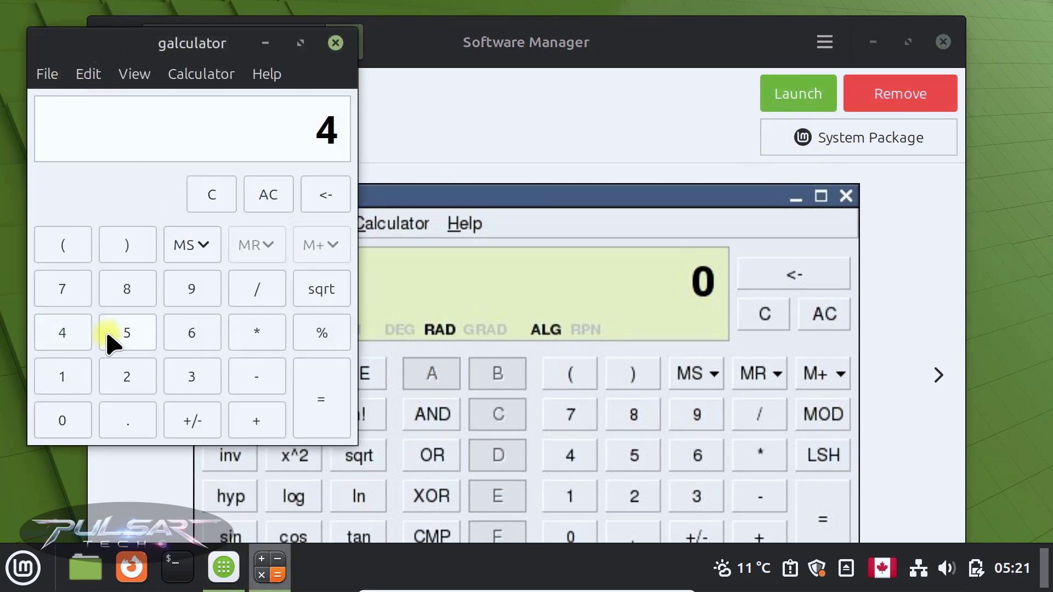
{"action": "left_click", "coordinate": [125, 336]}
{"action": "left_click", "coordinate": [200, 338]}
{"action": "left_click", "coordinate": [251, 334]}
{"action": "left_click", "coordinate": [190, 291]}
{"action": "left_click", "coordinate": [147, 295]}
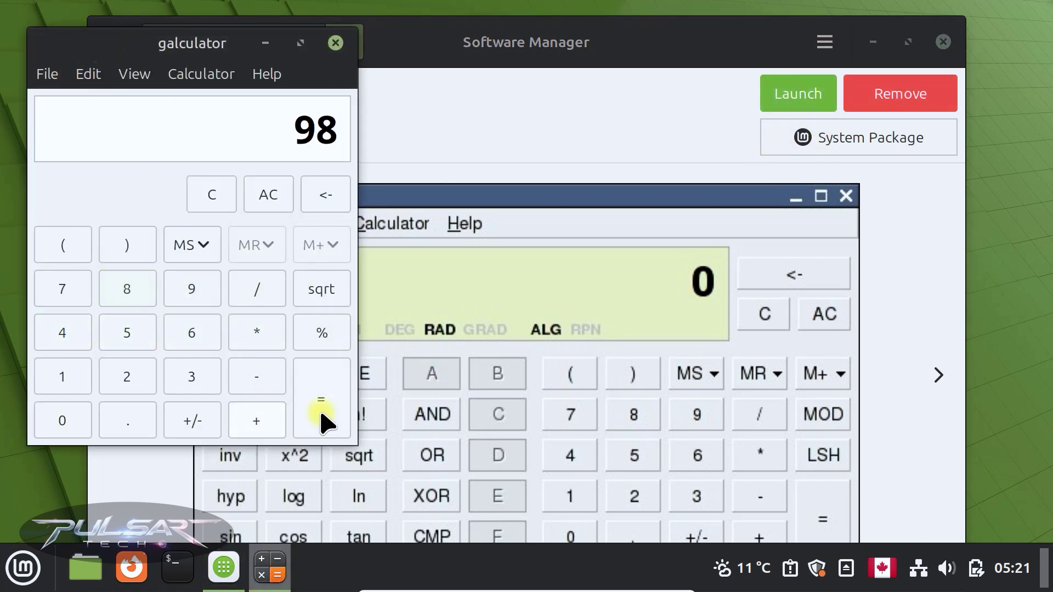
{"action": "left_click", "coordinate": [303, 423]}
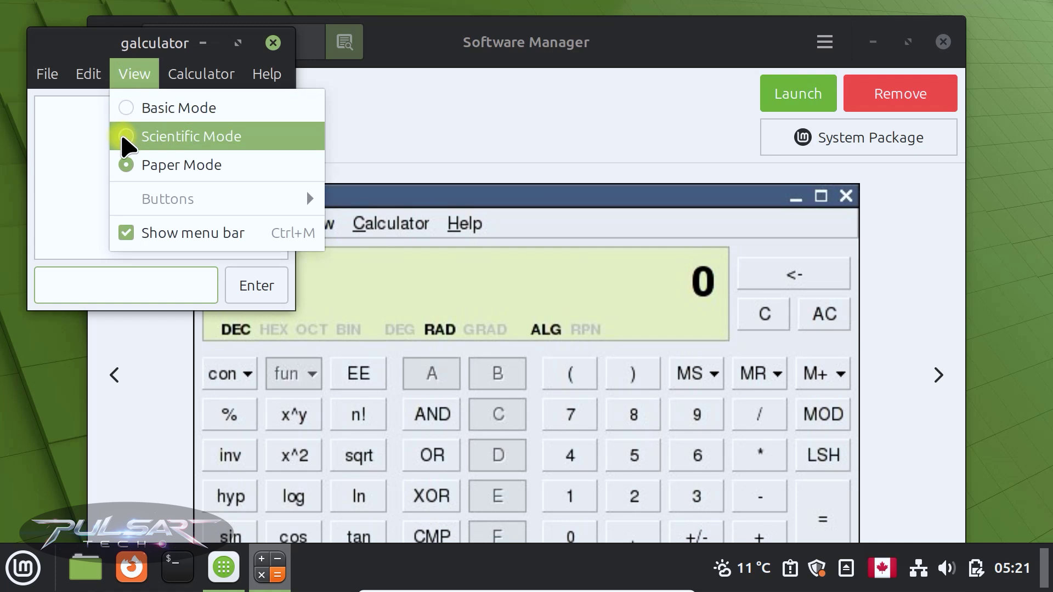
{"action": "left_click", "coordinate": [124, 138]}
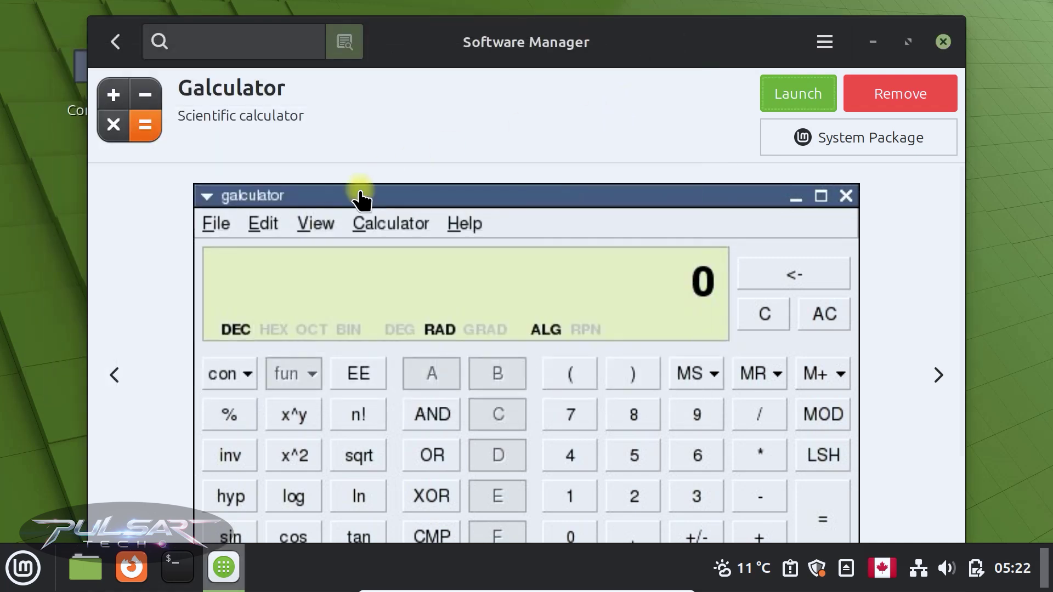
Step: Remove Galculator, authorizing with the password, and return to the Science and Education list
{"action": "left_click", "coordinate": [889, 94]}
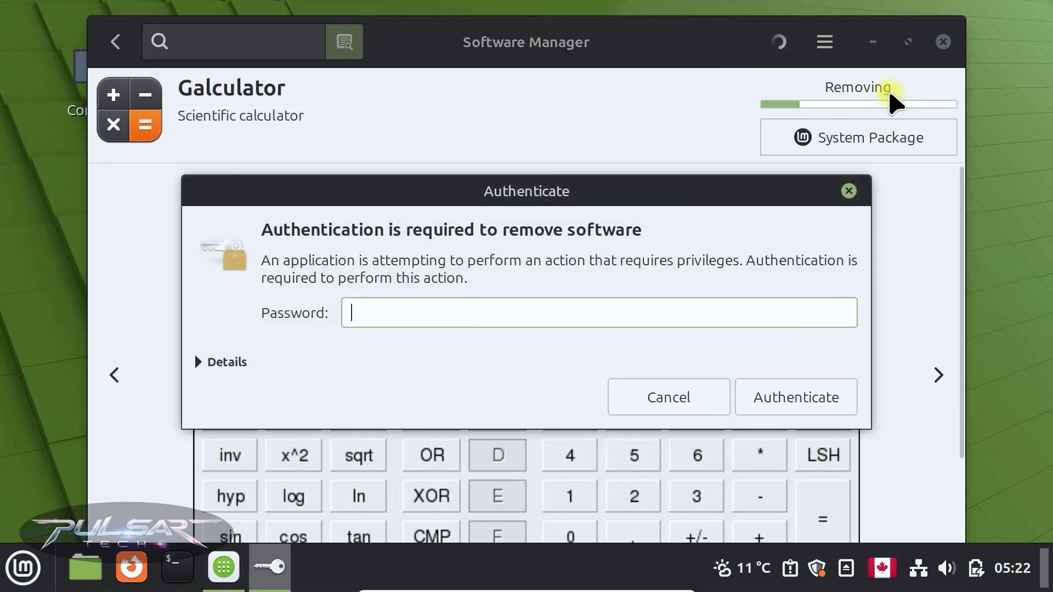
{"action": "type", "text": "•••••"}
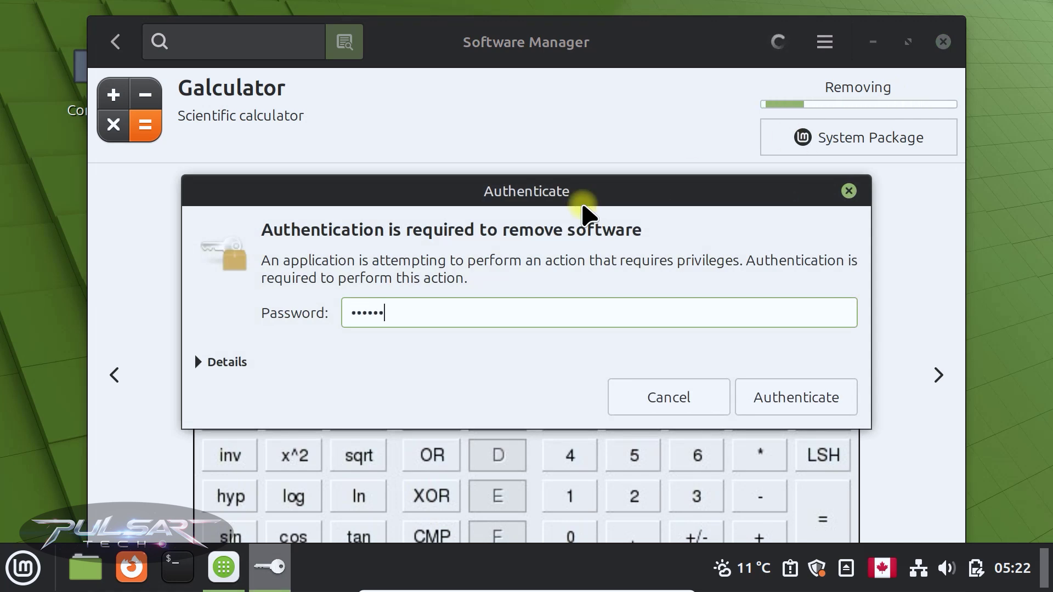
{"action": "left_click", "coordinate": [800, 400]}
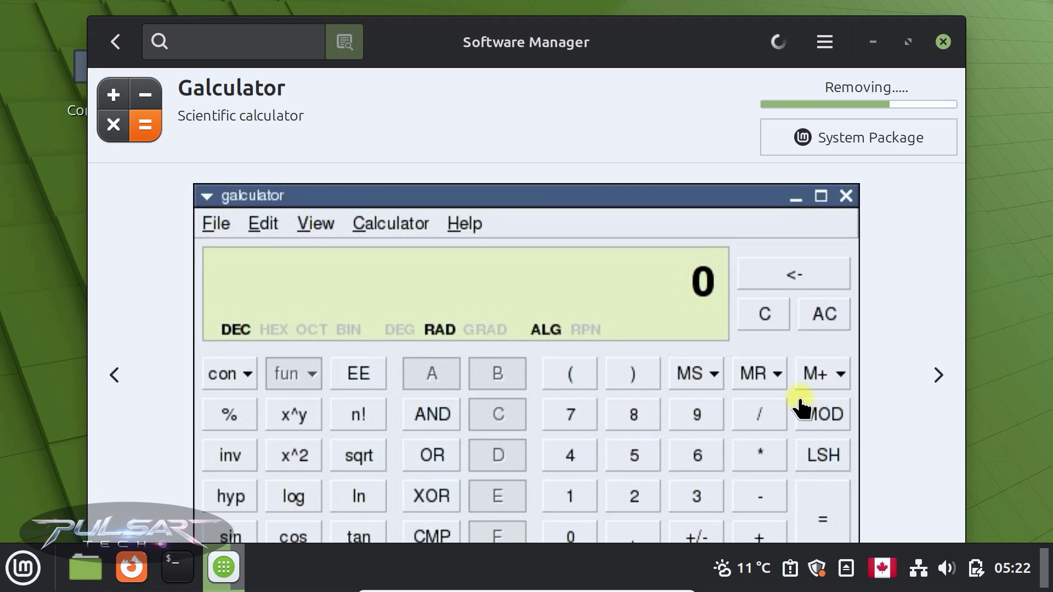
{"action": "left_click", "coordinate": [117, 43]}
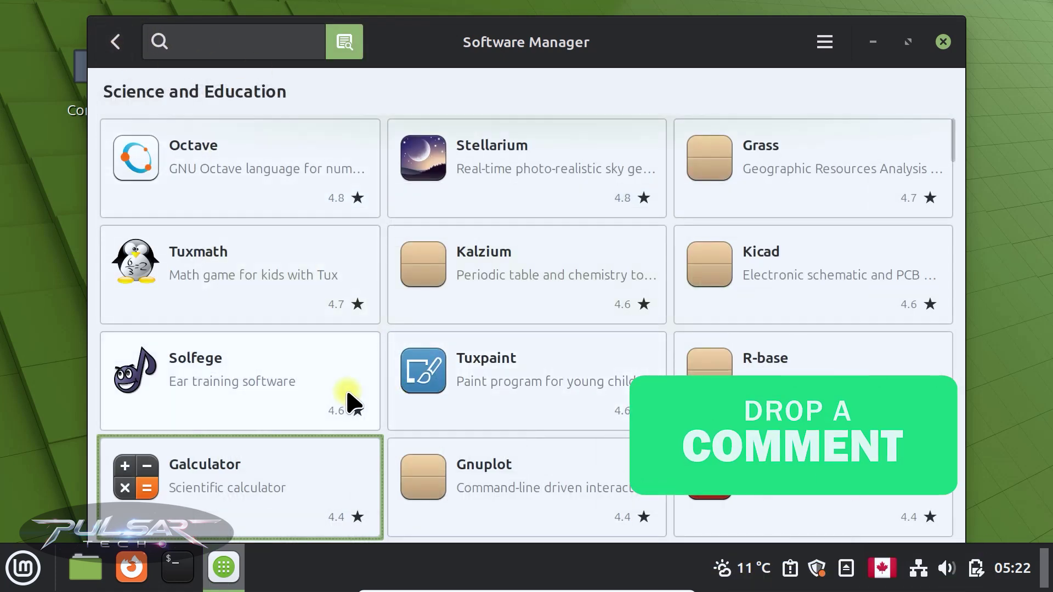